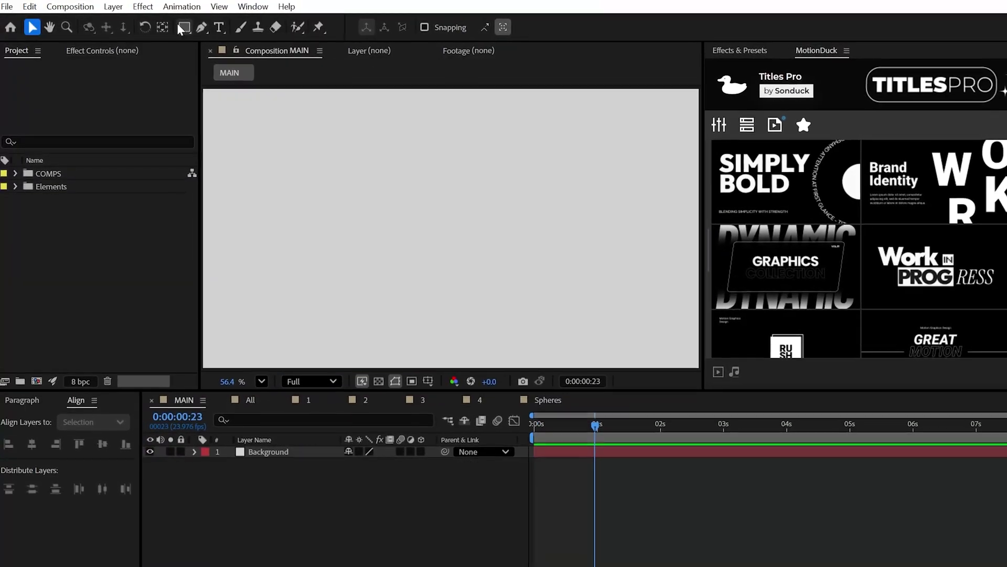
Draw an orange square, centre its anchor point and position, and make the layer 3D
click(182, 27)
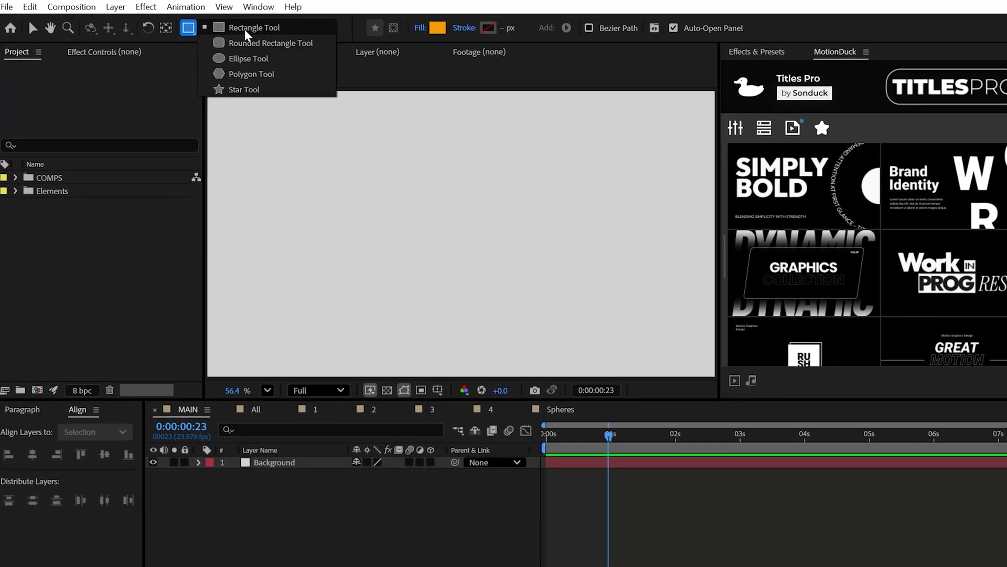
click(236, 26)
drag(443, 225, 533, 327)
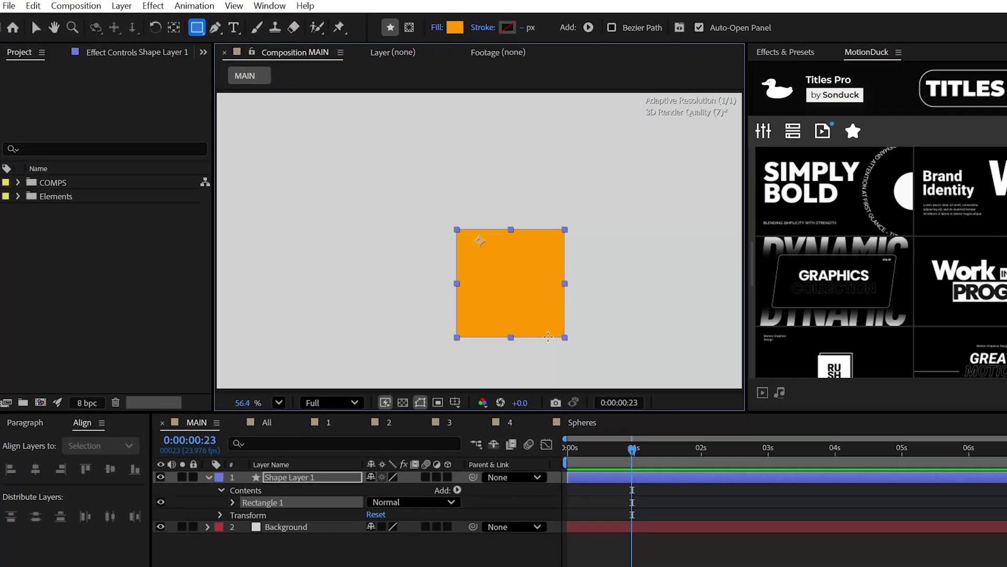
key(y)
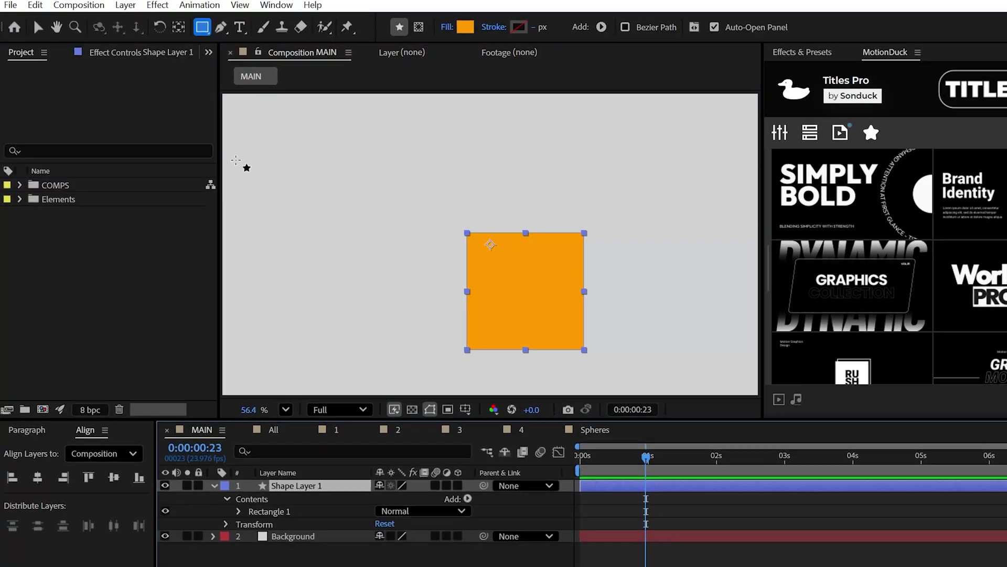
key(ctrl+alt+Home)
key(ctrl+Home)
click(461, 488)
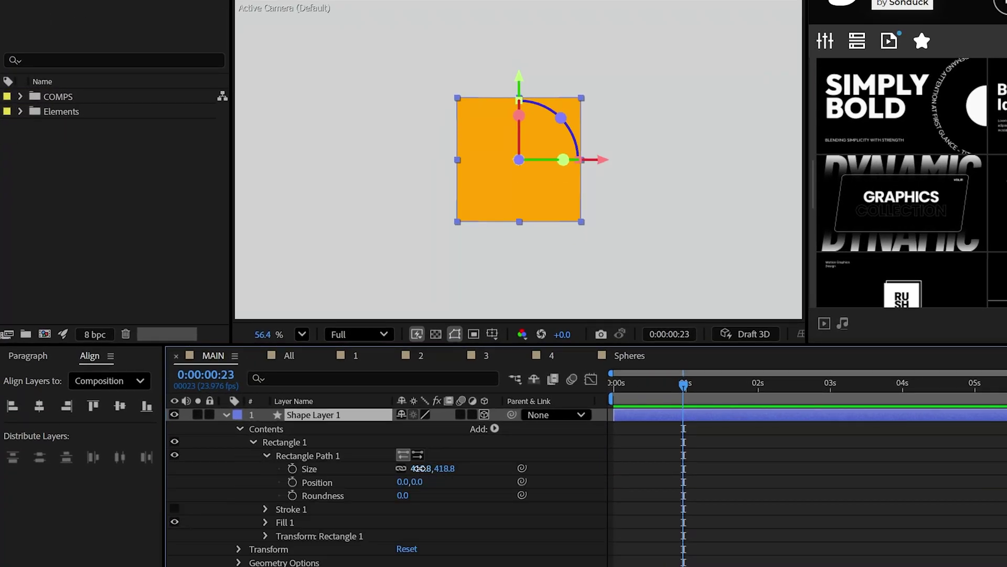
Set the square's Geometry Options Extrusion Depth to 418.8
click(253, 442)
click(239, 469)
click(404, 522)
text(418.8)
key(Return)
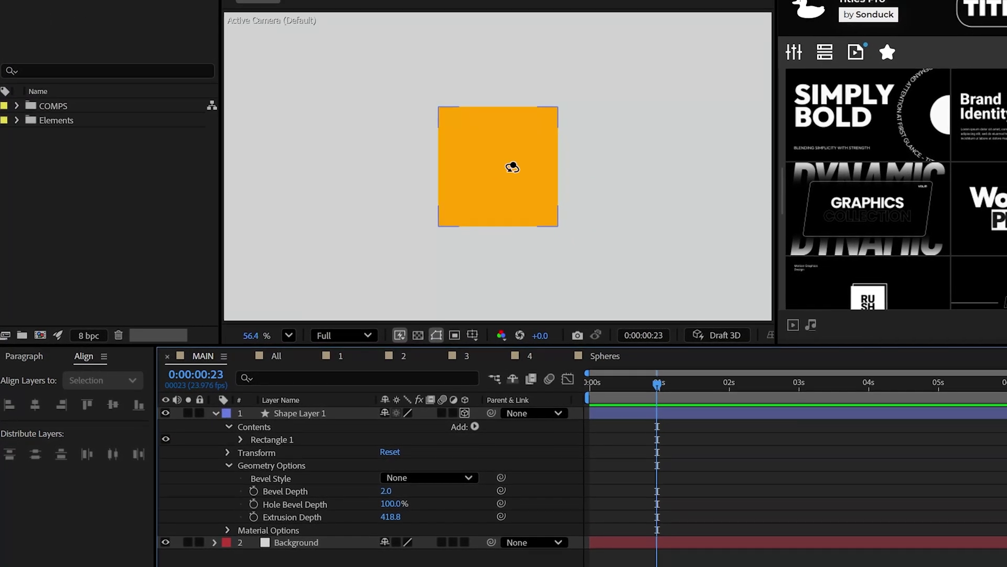
Orbit to a three-quarter view of the cube and bring up the 3D renderer choices
drag(513, 167, 551, 200)
drag(731, 222, 916, 223)
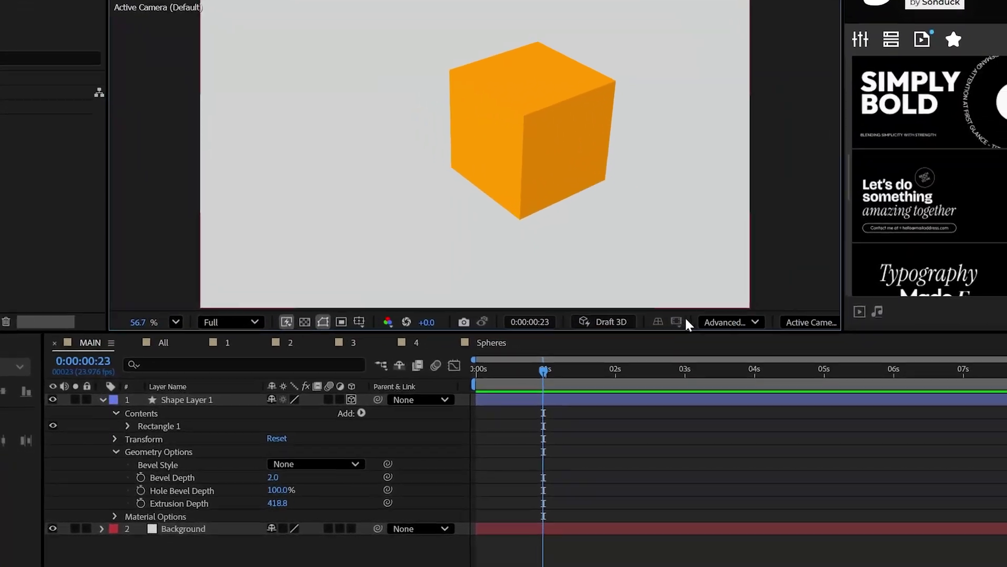
click(731, 322)
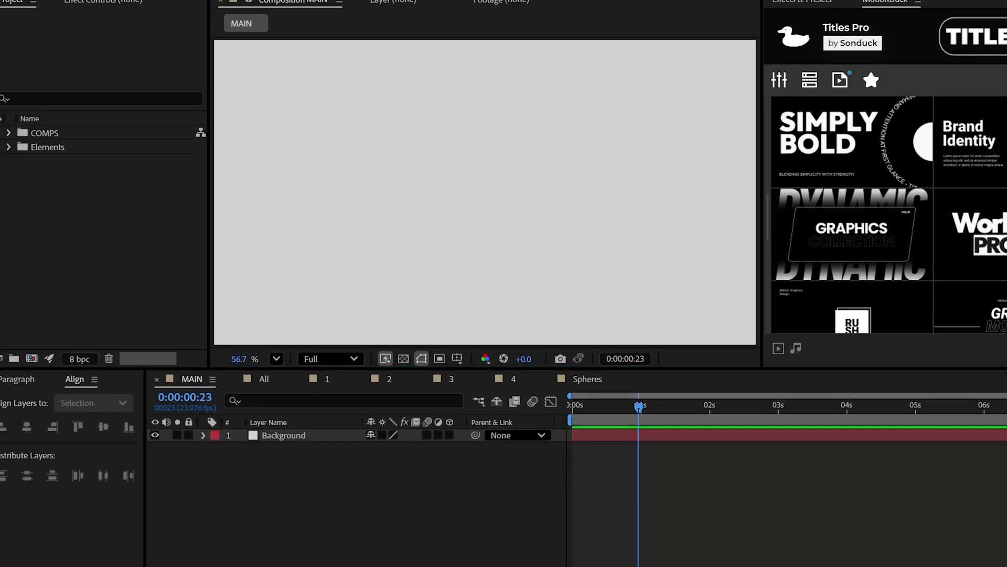
Draw an orange circle with the Ellipse tool and enlarge its Ellipse Path size
drag(214, 30, 266, 63)
click(266, 65)
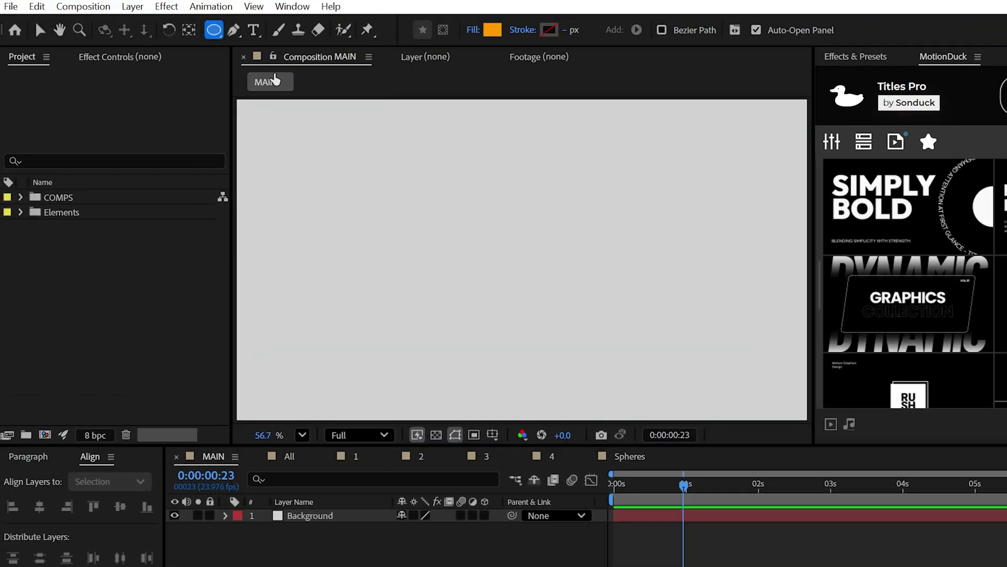
drag(528, 269, 552, 312)
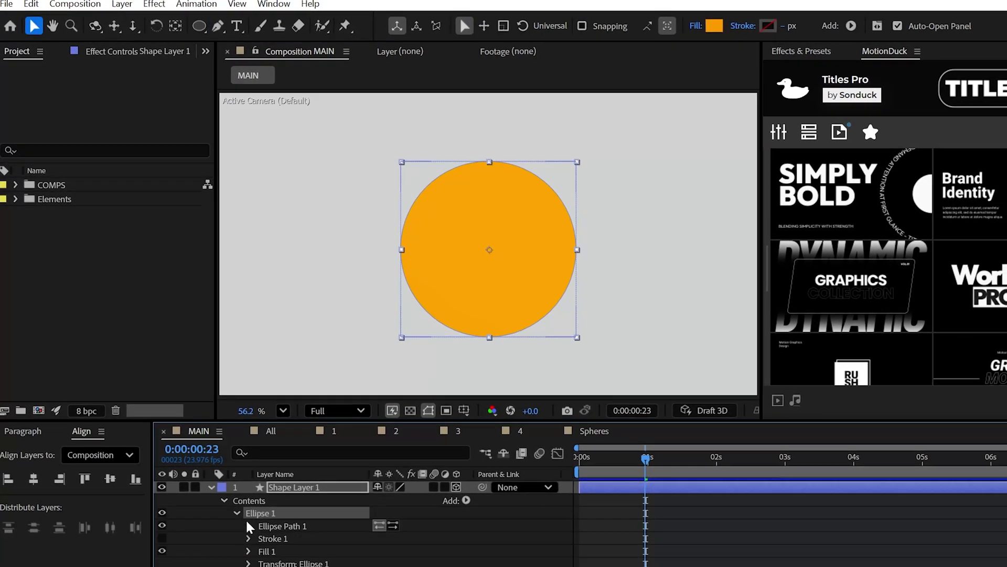
click(247, 521)
drag(414, 554, 417, 559)
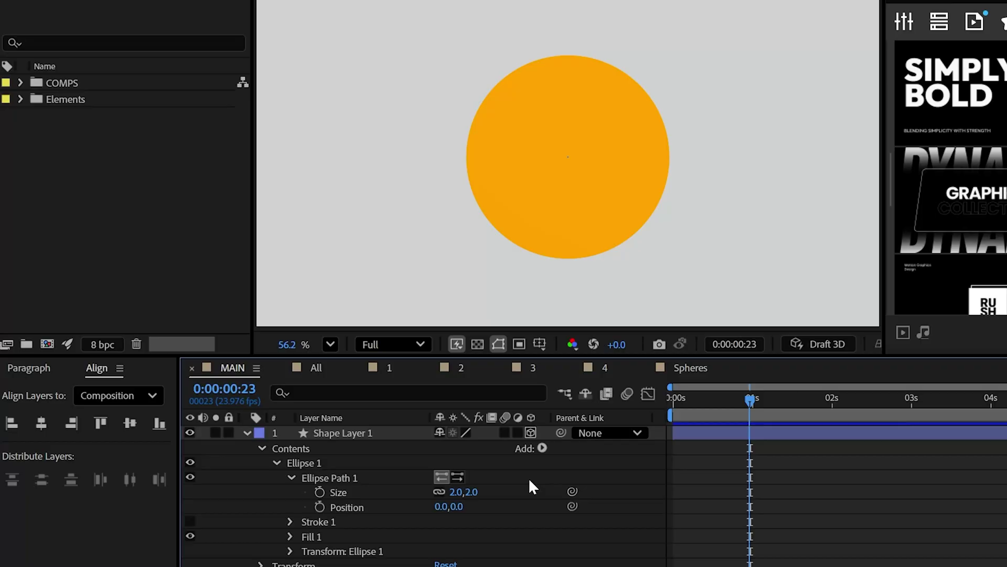
Set the ellipse's Geometry Options Bevel Style to Convex
click(276, 463)
click(261, 492)
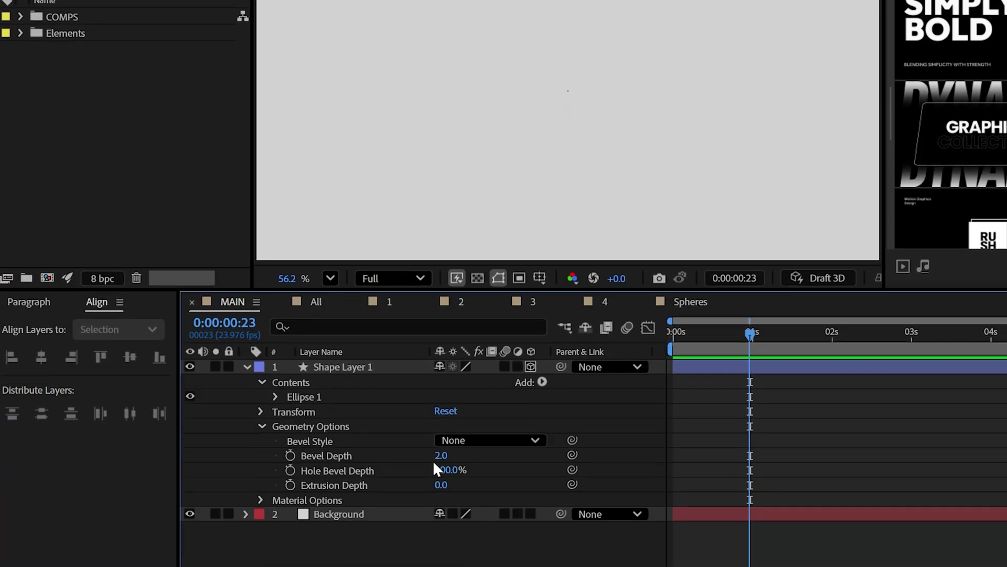
click(467, 506)
click(478, 520)
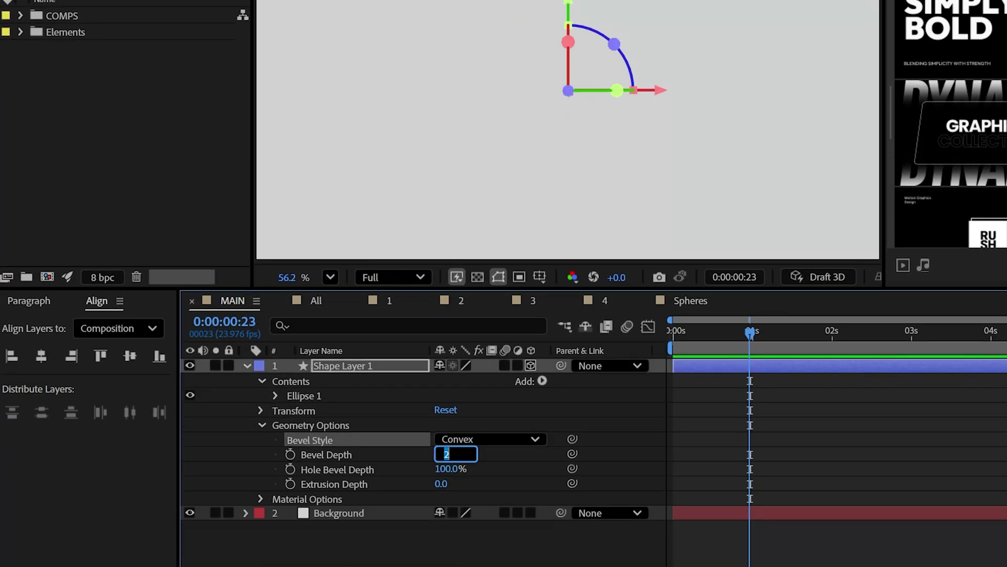
Scale the sphere up to 287% and orbit the view around it
click(262, 425)
click(260, 411)
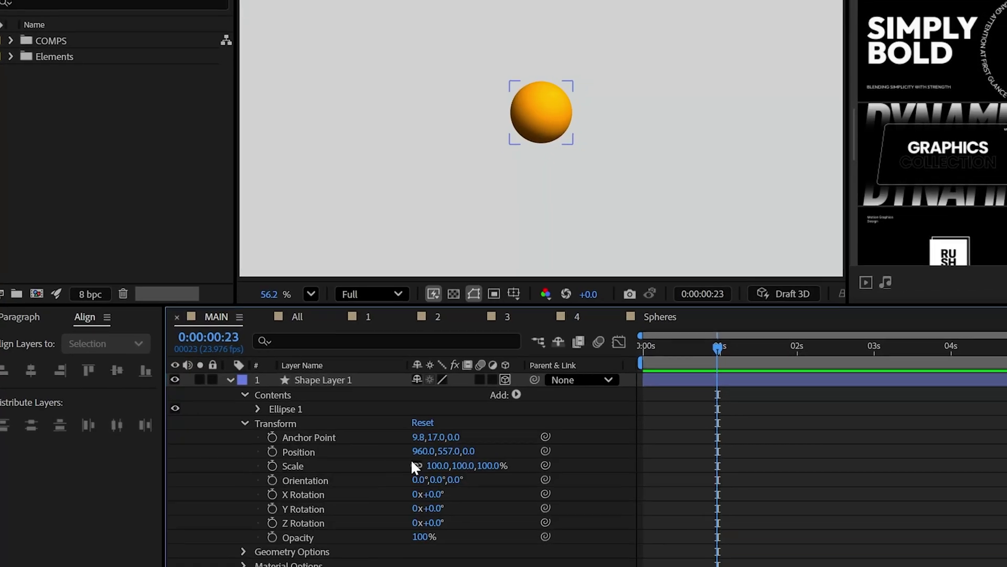
drag(458, 453, 616, 449)
drag(553, 476, 556, 476)
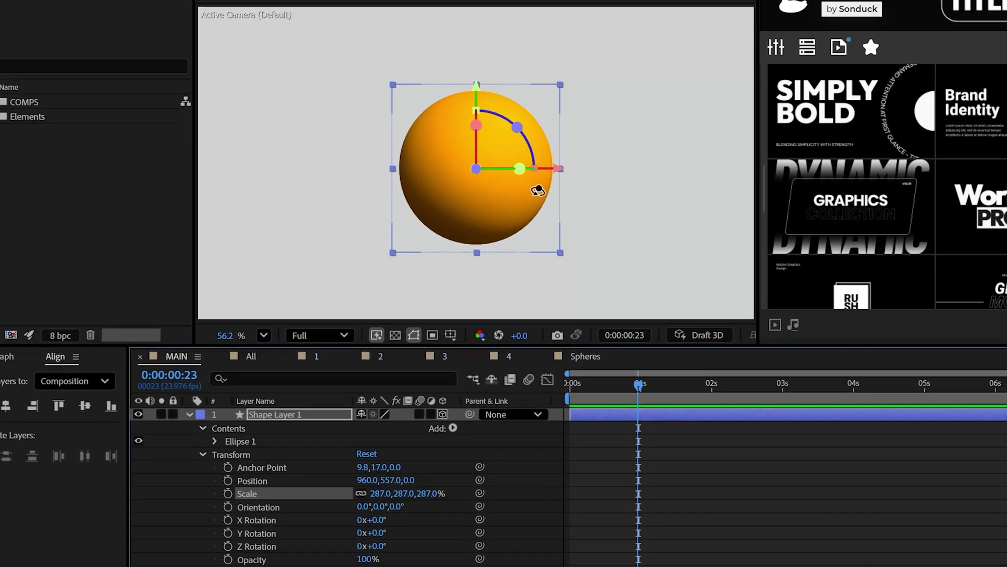
drag(569, 198, 627, 217)
drag(561, 262, 453, 250)
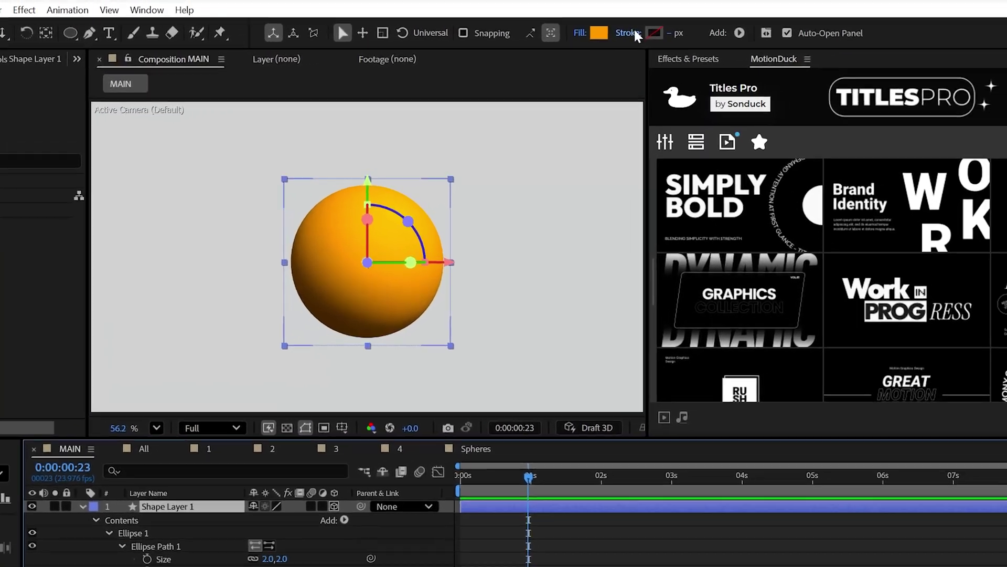
Give the circle a 2 px stroke and set its fill to None
click(708, 25)
click(667, 196)
click(554, 35)
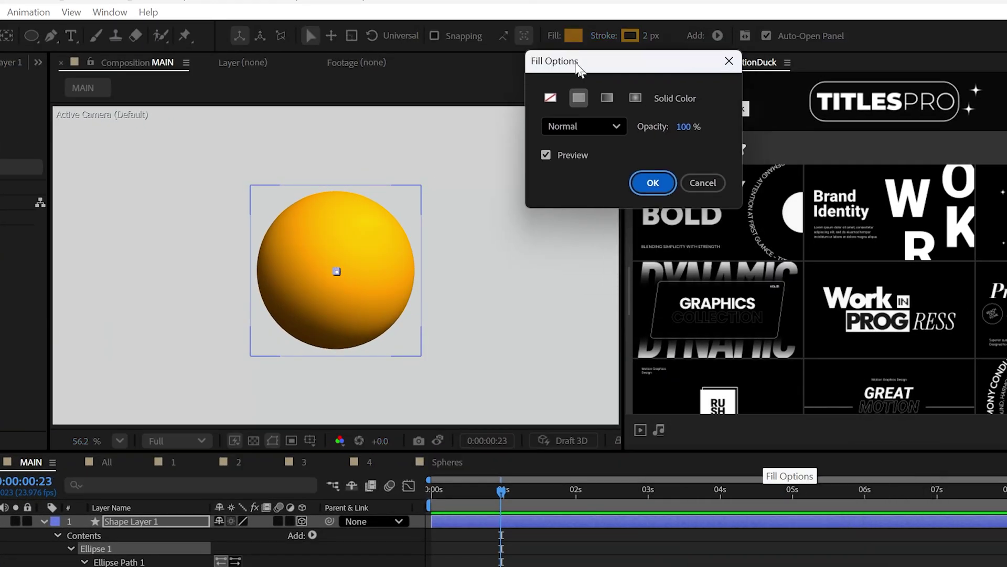
click(650, 180)
Enlarge the ellipse path to 463 into a ring, shrink the donut's scale, and orbit around the shapes
drag(234, 540, 273, 540)
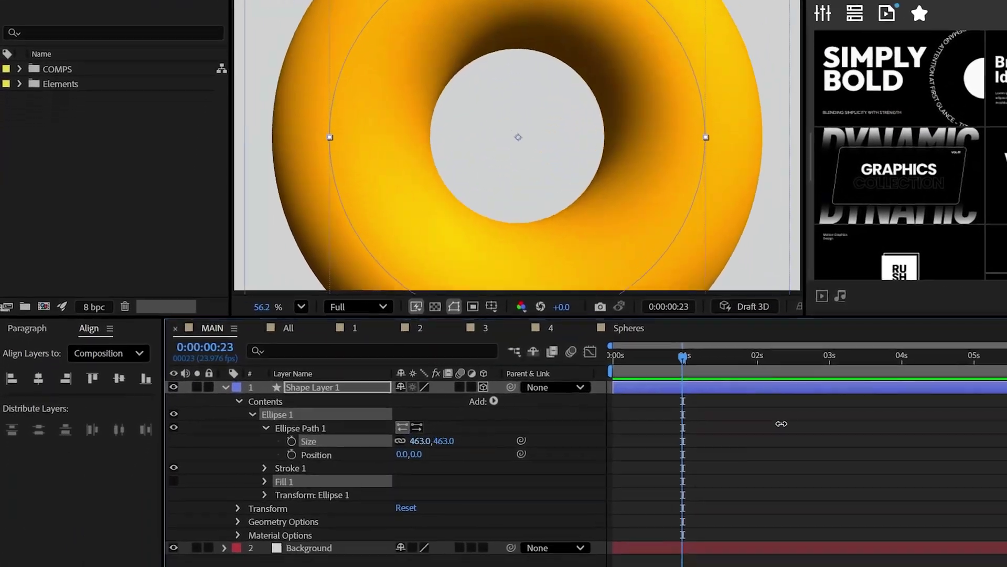
key(s)
drag(429, 407, 381, 406)
key(r)
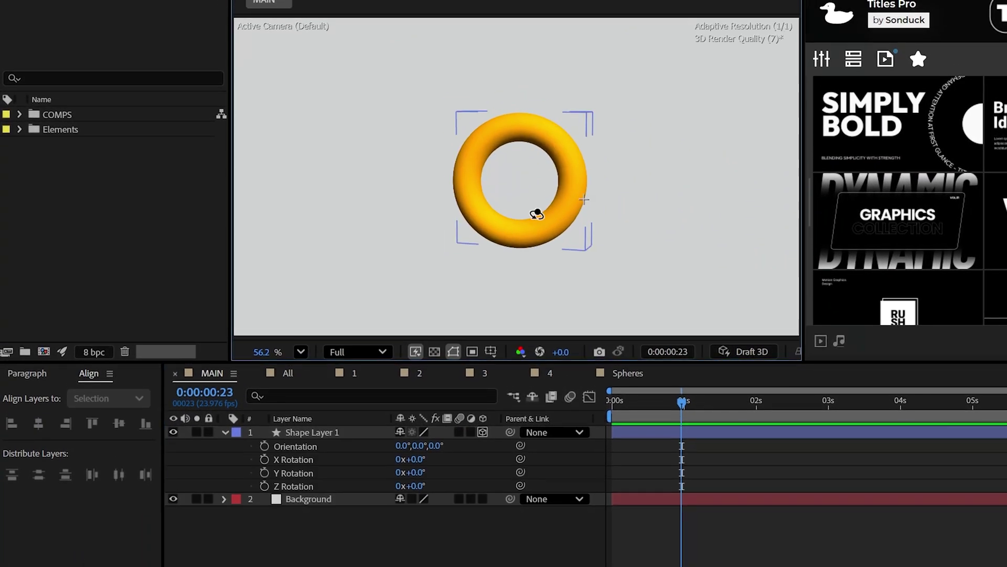
drag(540, 164, 602, 203)
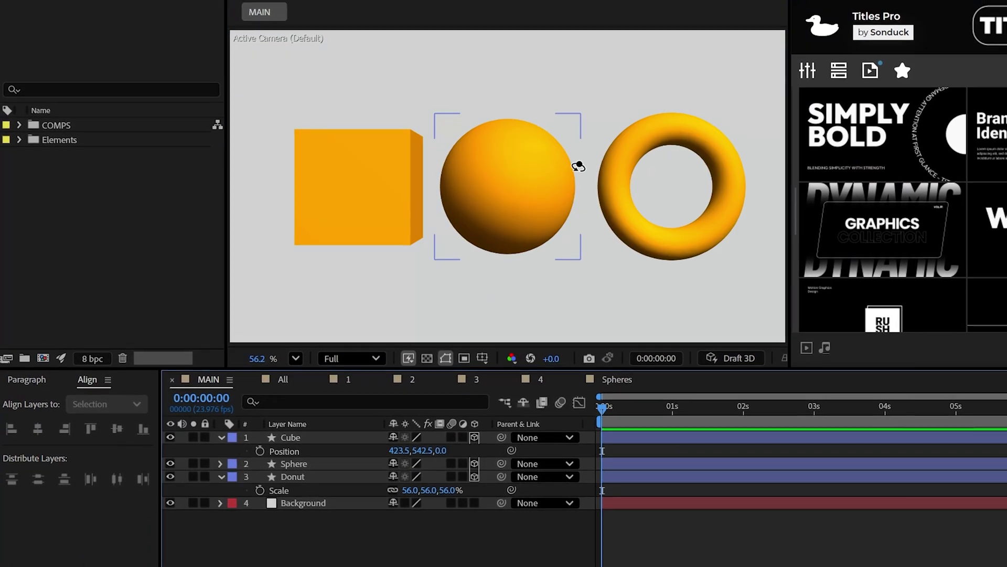
drag(580, 164, 631, 206)
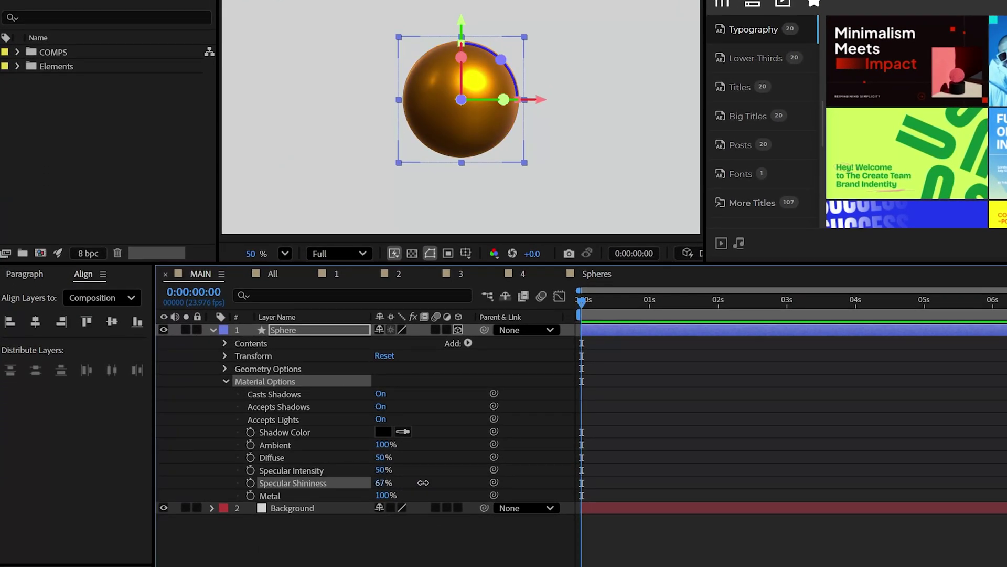
Raise Specular Shininess to 75% and fit the composition in the viewer
drag(428, 482, 432, 481)
click(458, 200)
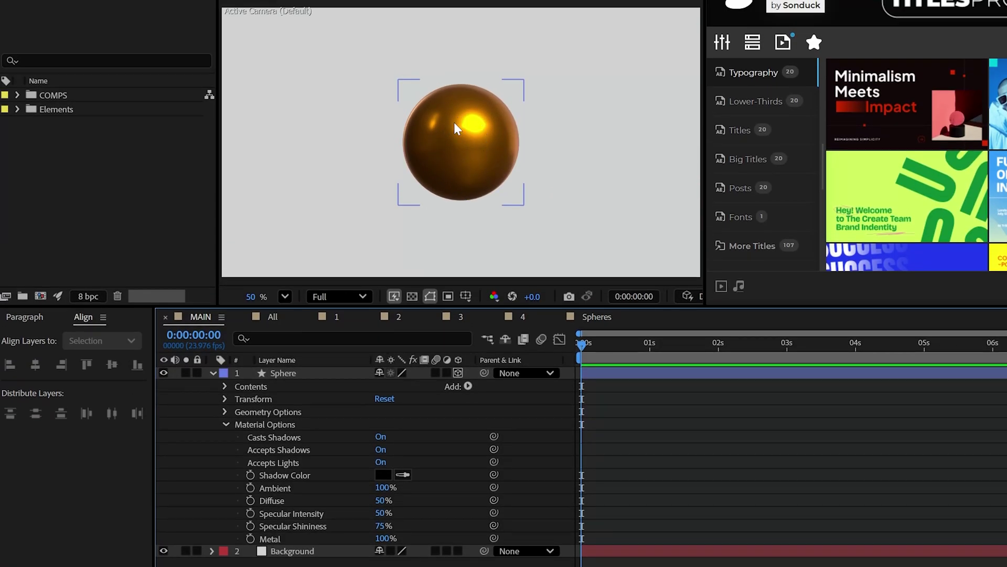
scroll(454, 123, up, 3)
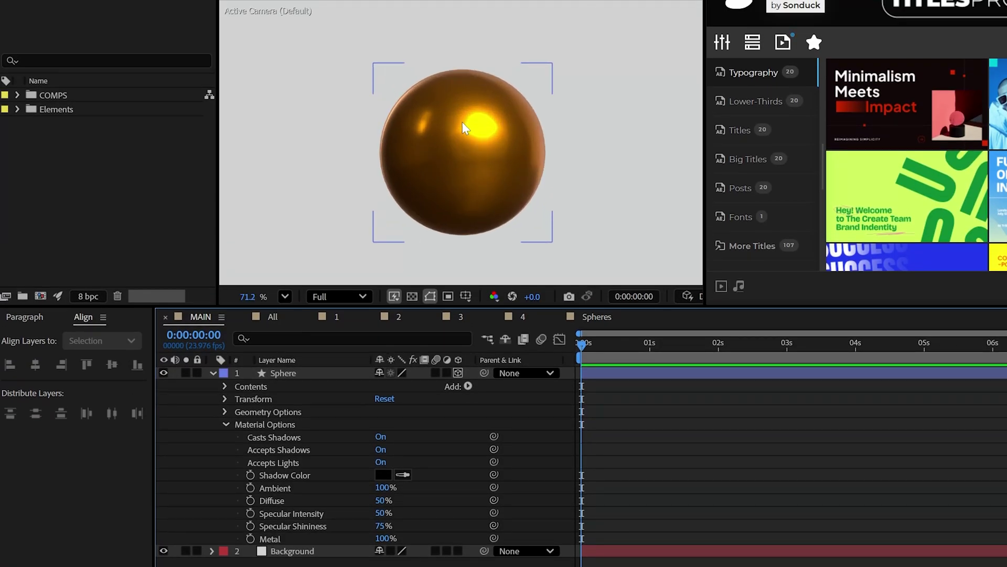
click(285, 296)
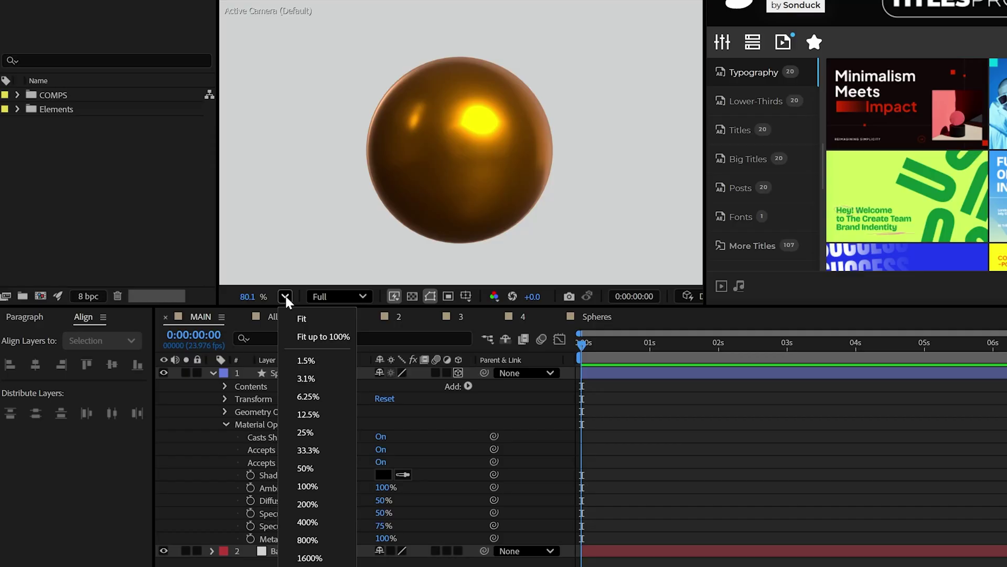
click(339, 393)
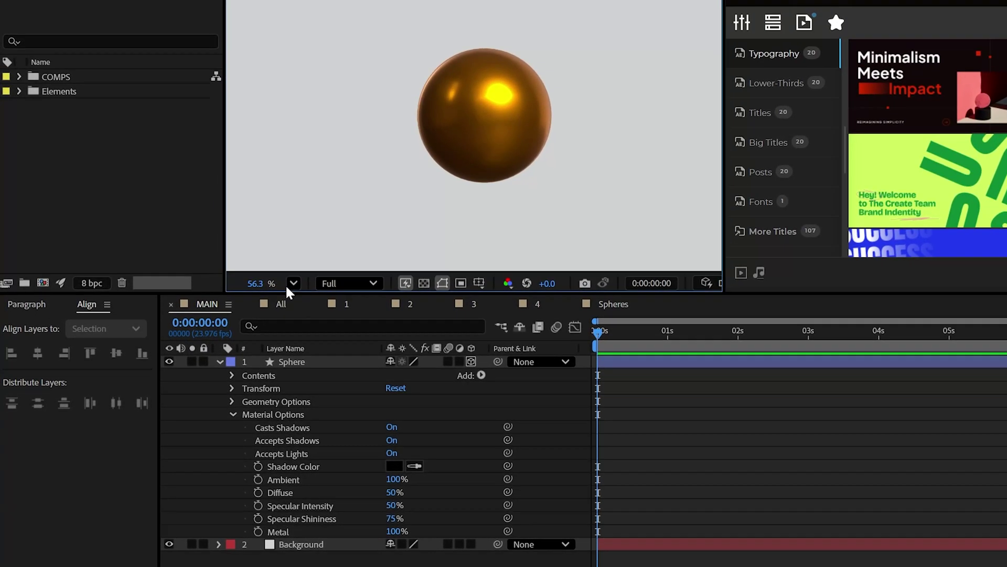
Set the Sphere's Metal to 0%, Diffuse to 100% and Specular Intensity to 100%
click(507, 155)
drag(388, 533, 310, 522)
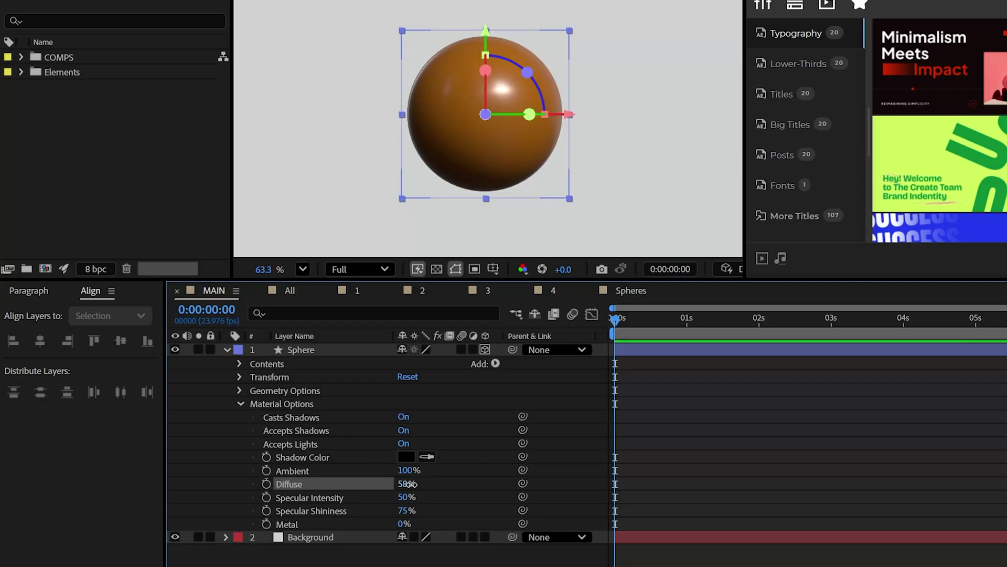
drag(410, 483, 452, 483)
key(Return)
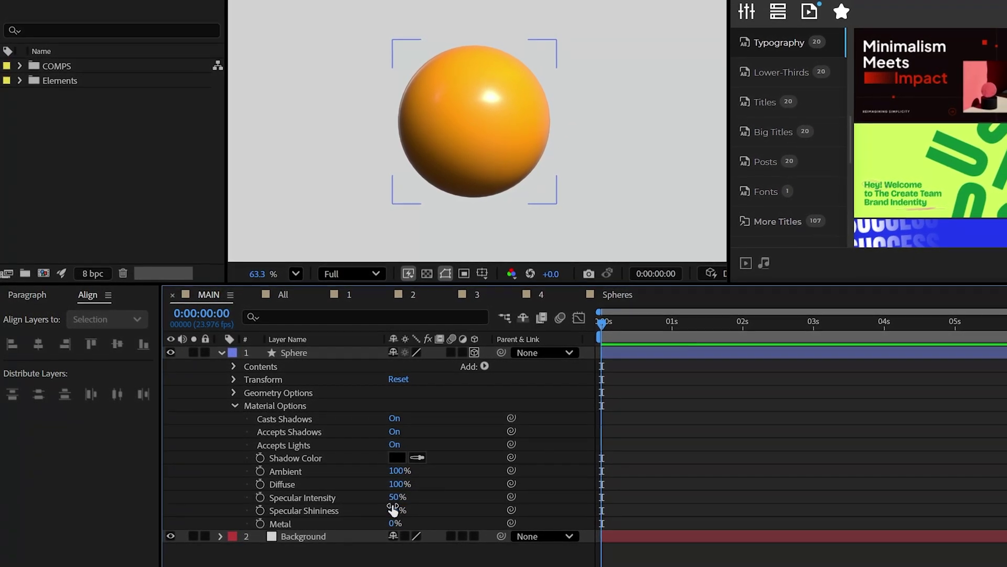
drag(393, 498, 504, 498)
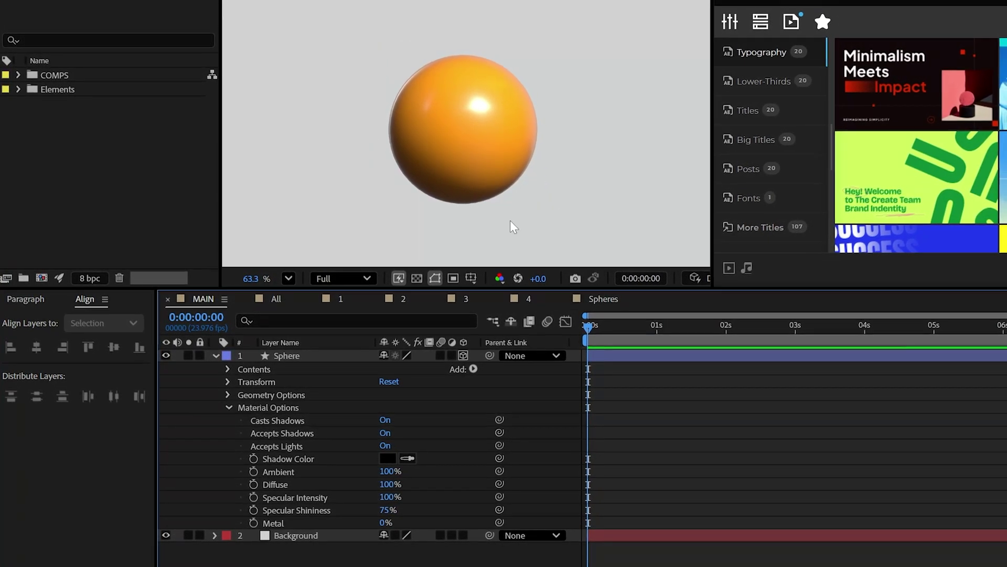
click(288, 278)
At 50% magnification, duplicate the Sphere layer and slide the two spheres apart
click(307, 453)
click(287, 356)
click(215, 355)
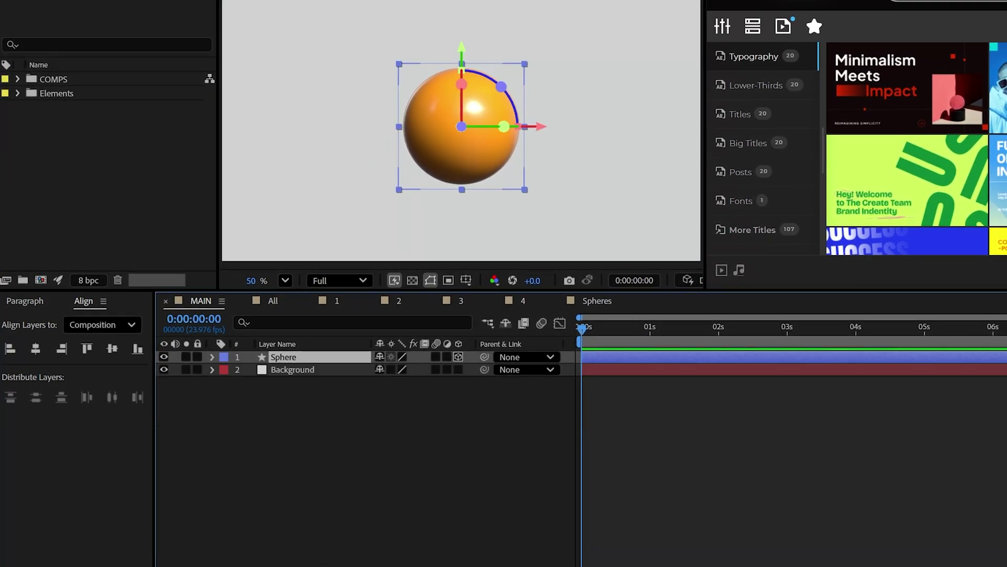
click(33, 0)
click(29, 259)
key(p)
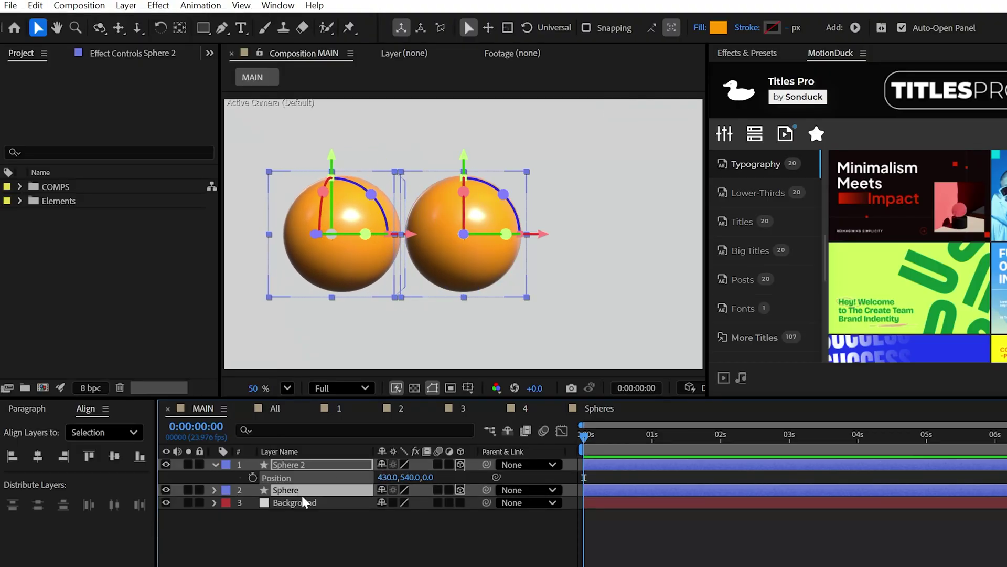
shift+click(286, 490)
key(p)
drag(391, 477, 419, 477)
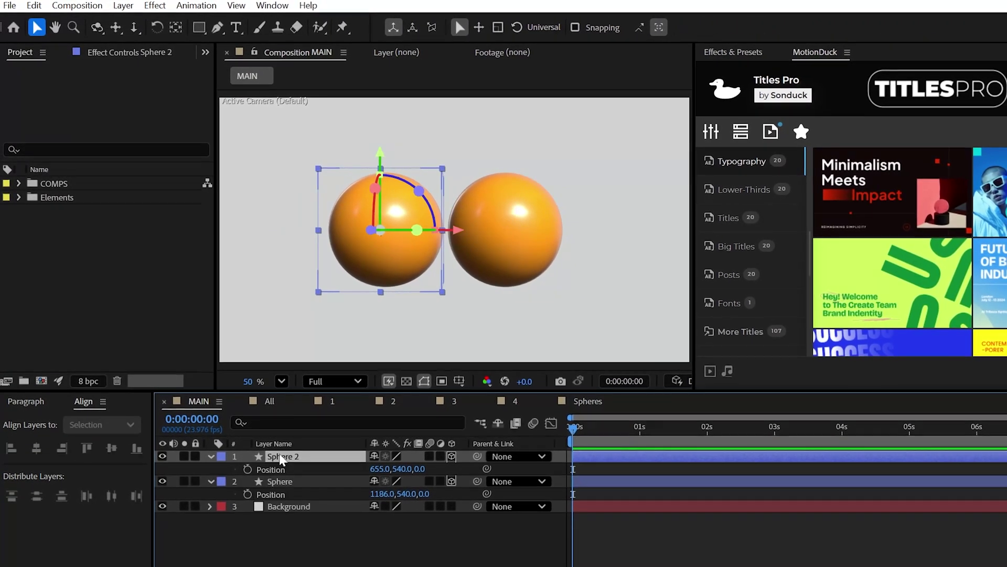
Fill Sphere 2 with black (000000) and lower its Specular Shininess to 35%
click(705, 27)
drag(349, 461, 298, 504)
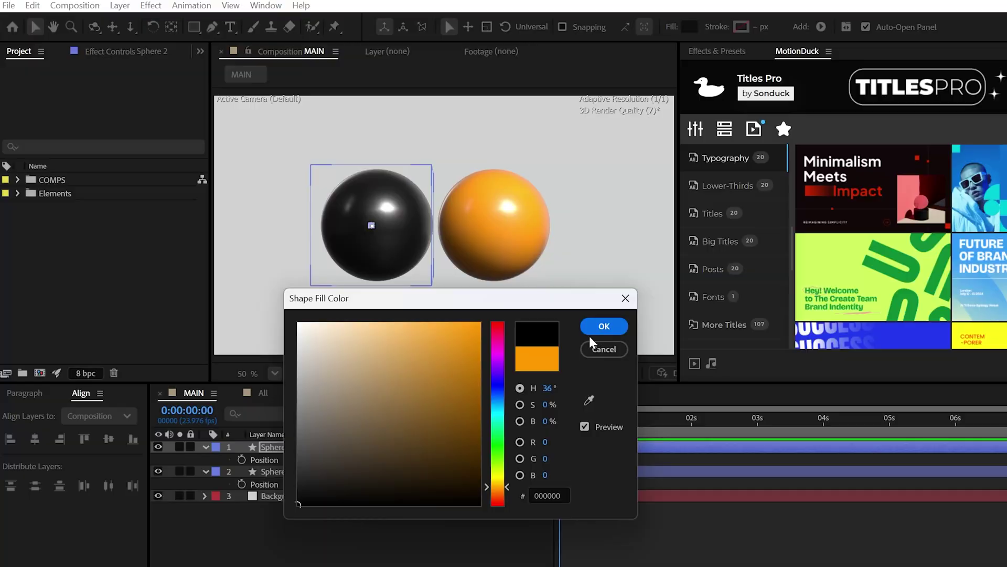
click(604, 326)
click(206, 446)
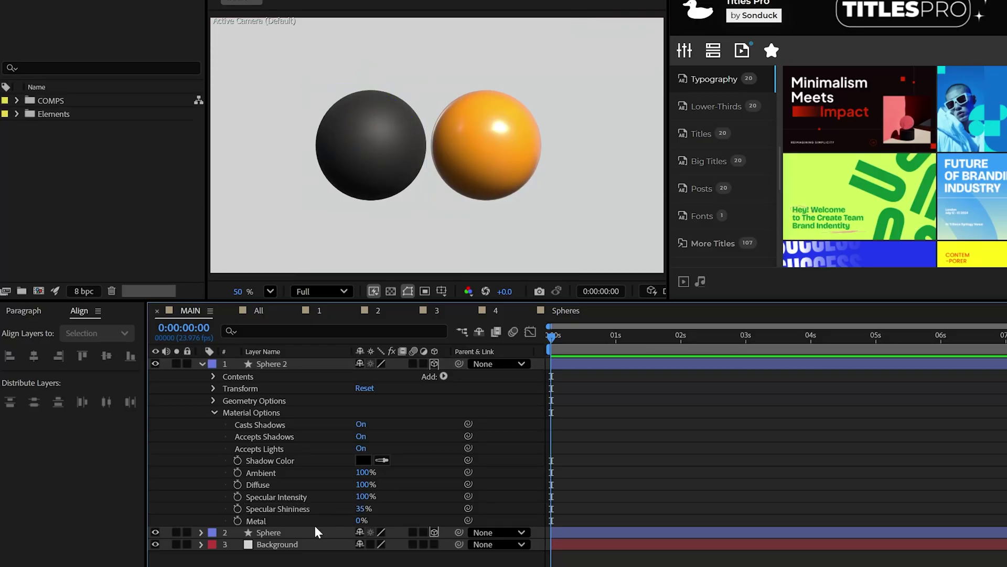
key(u)
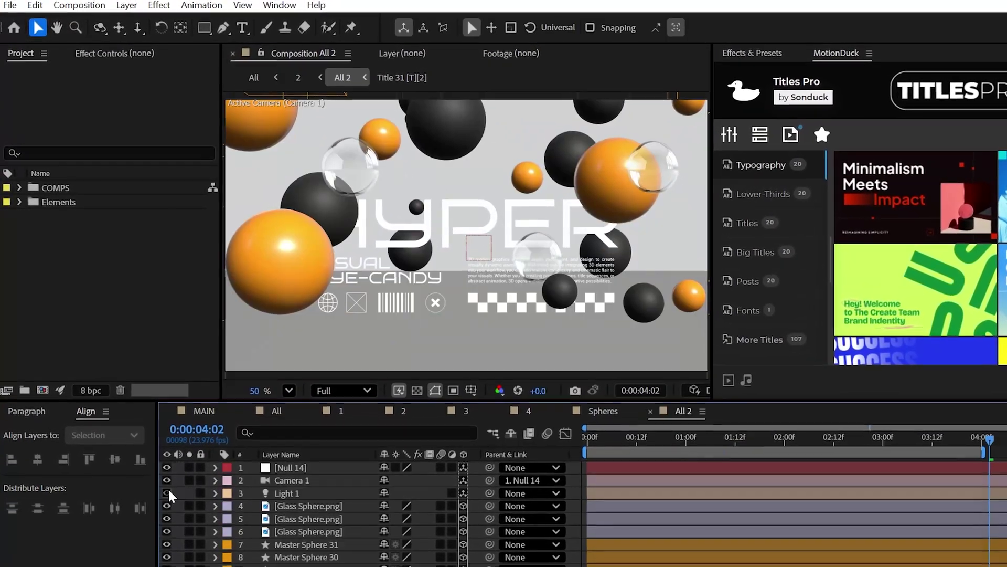
Turn off Light 1 to compare the spheres' lighting
click(166, 494)
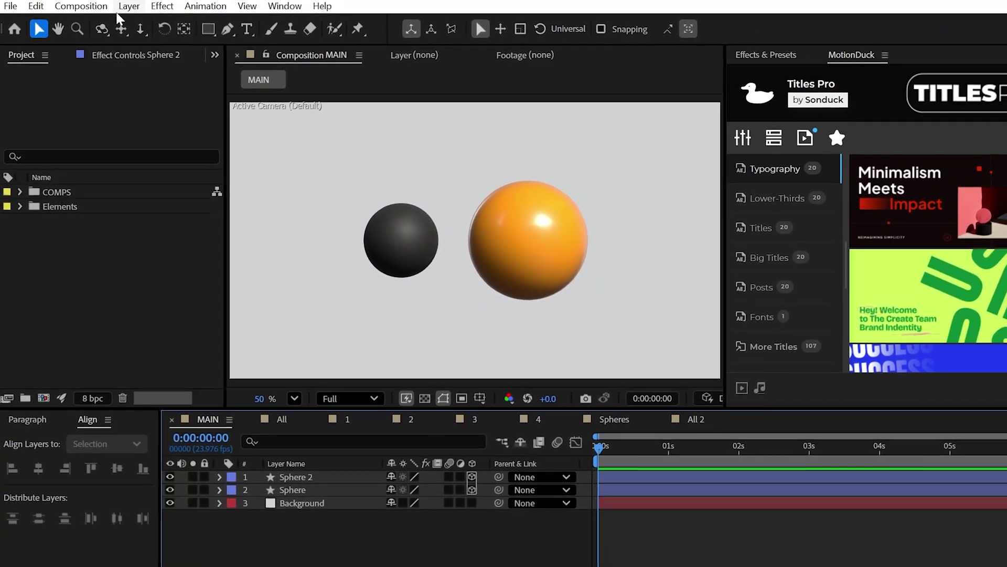
Add a new Environment light layer to the composition
click(130, 7)
mouse_move(137, 21)
click(386, 58)
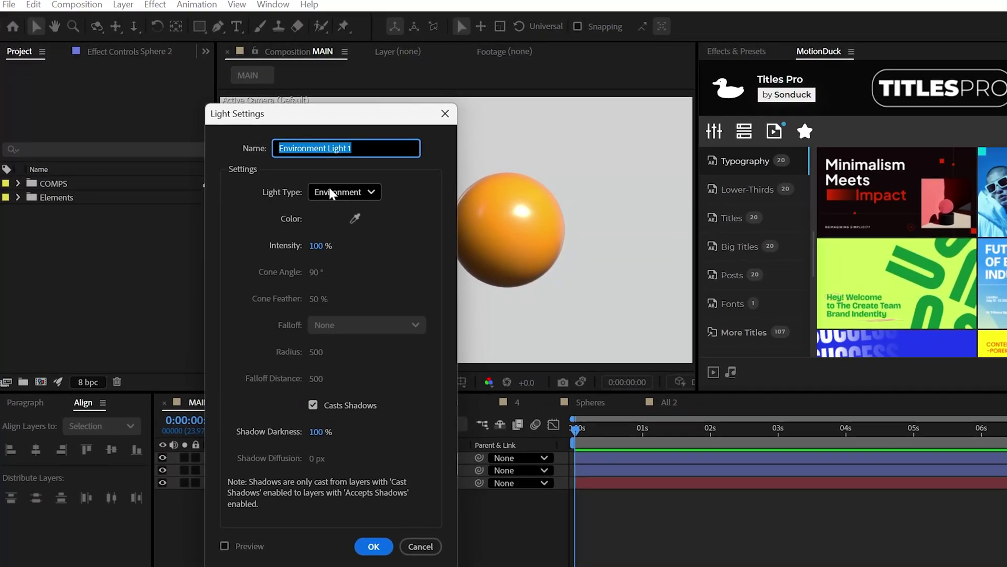
click(346, 194)
click(349, 288)
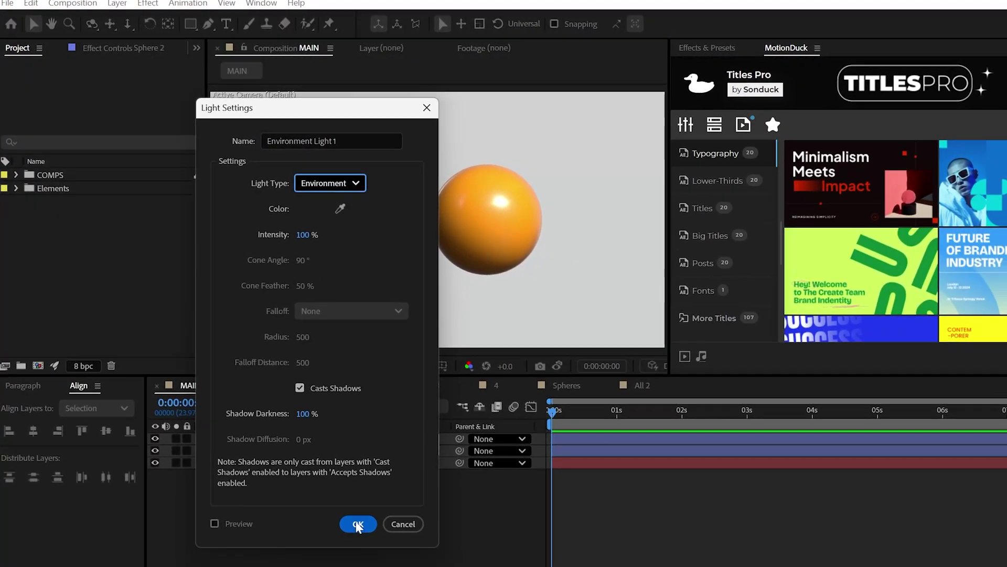
click(357, 529)
Bring StudioHDR2.exr into the composition and set it as the light's Source
double_click(78, 240)
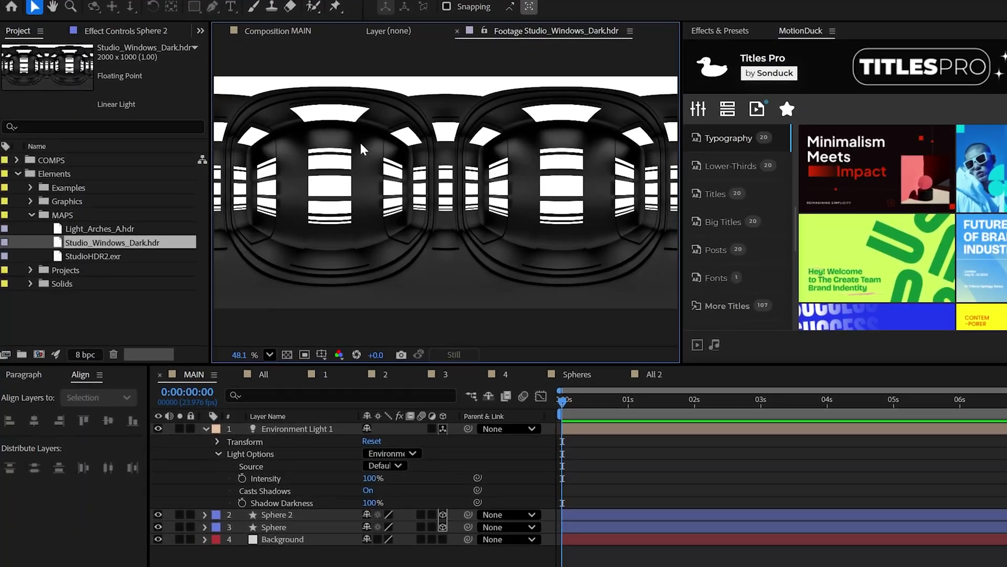
double_click(92, 258)
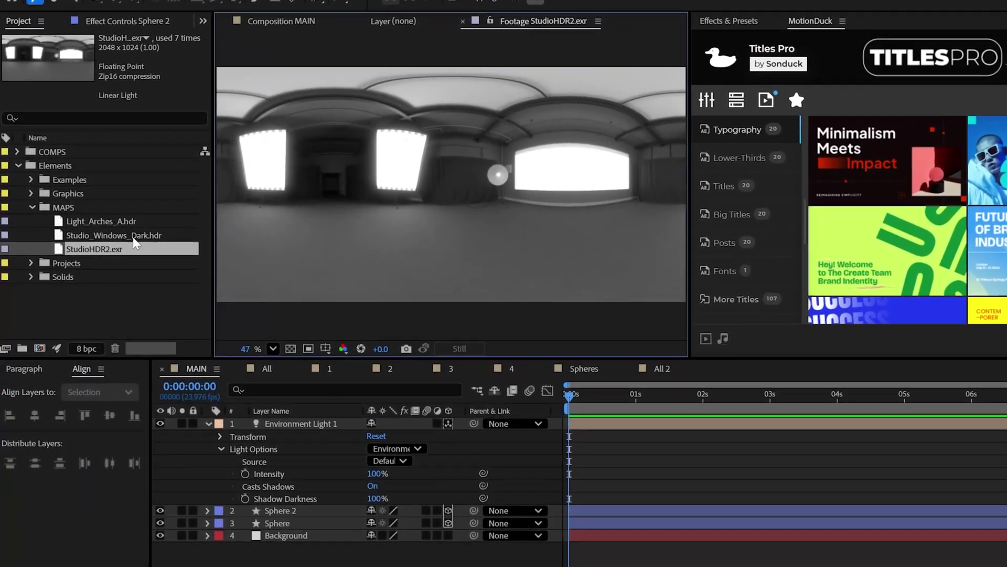
drag(195, 250, 288, 418)
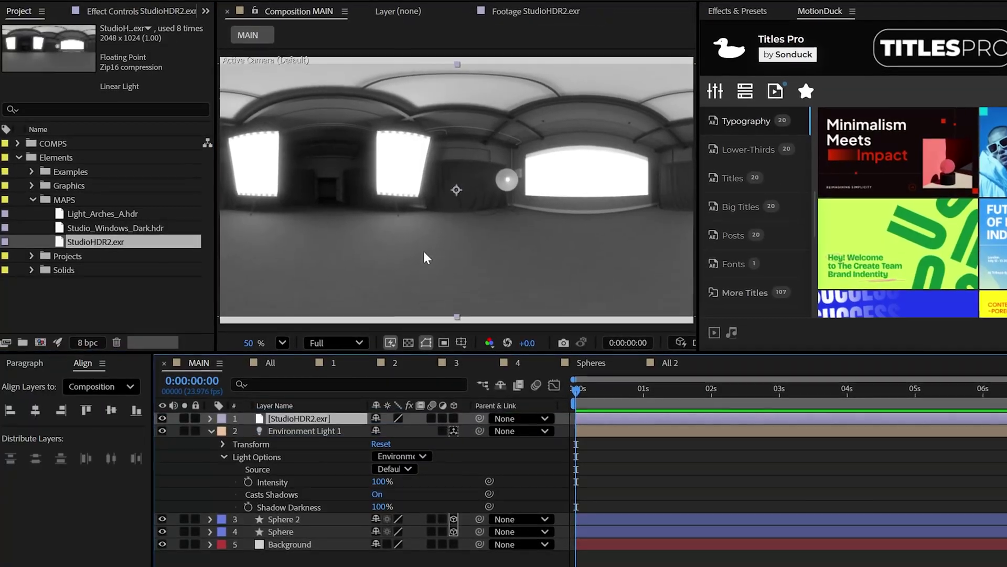
click(394, 457)
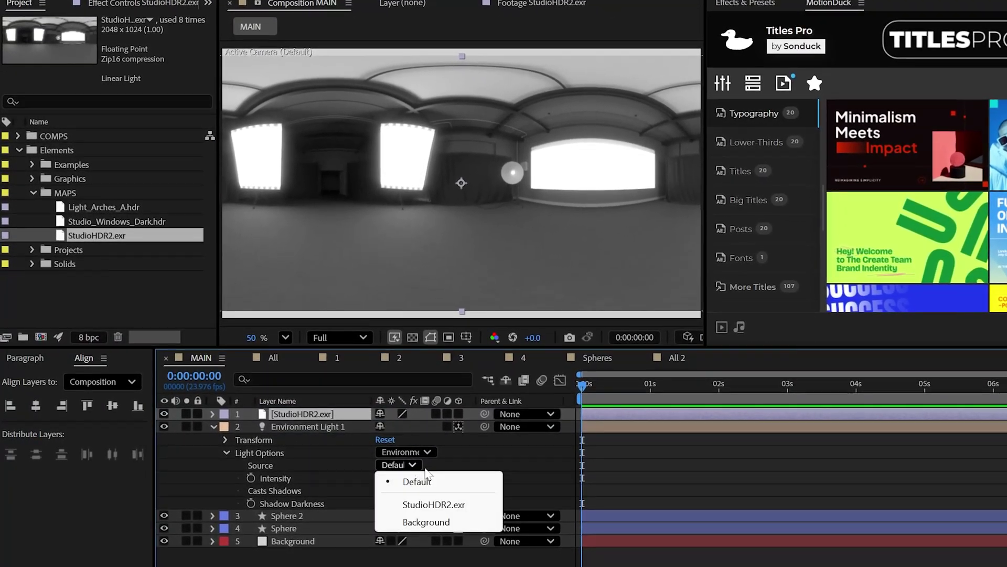
click(442, 506)
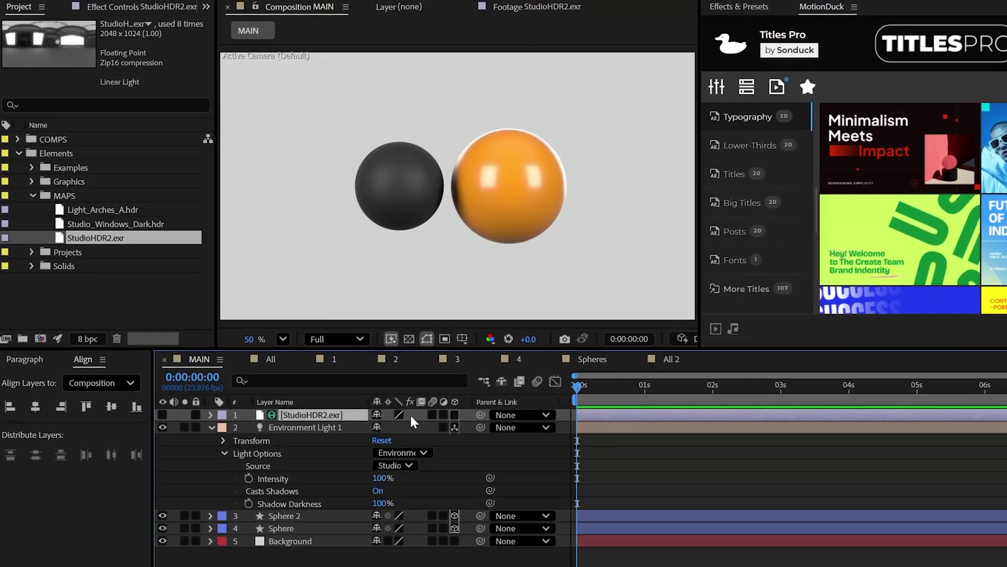
Move Sphere 2's Position X to 689, right beside the orange sphere
click(407, 218)
key(p)
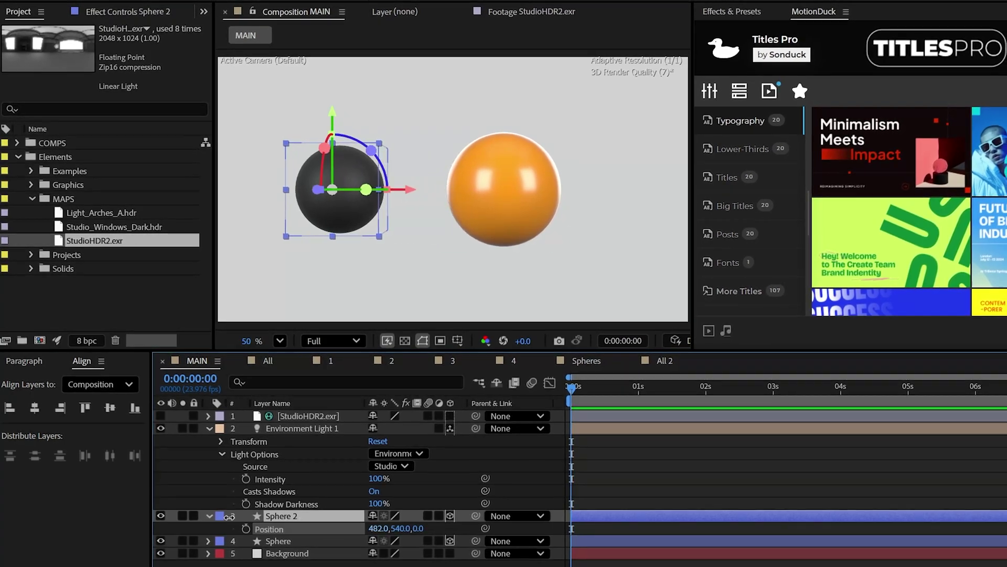
drag(379, 529, 409, 528)
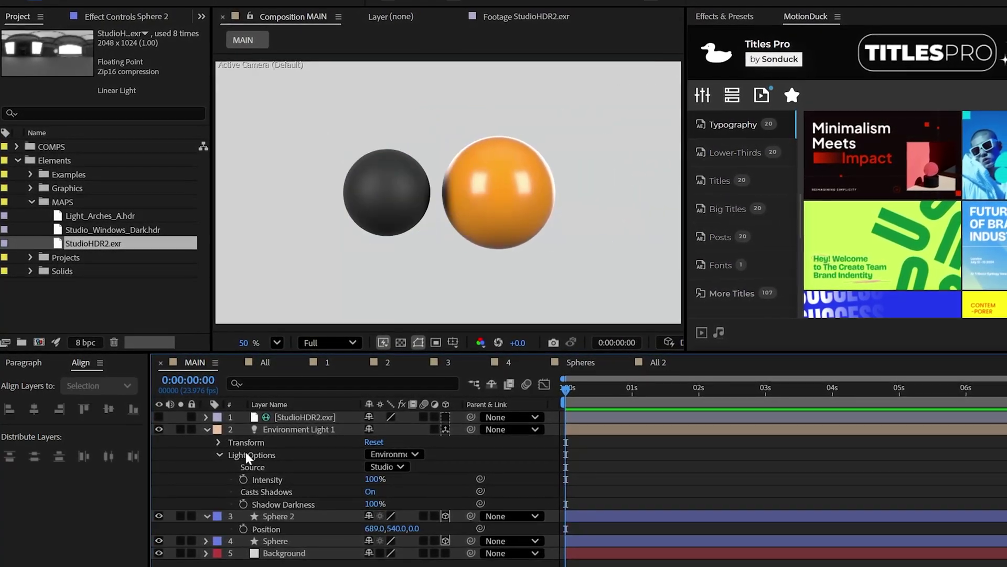
Set Environment Light 1's X Rotation to -98° and Intensity to 131%
click(219, 455)
click(218, 442)
drag(380, 454, 337, 471)
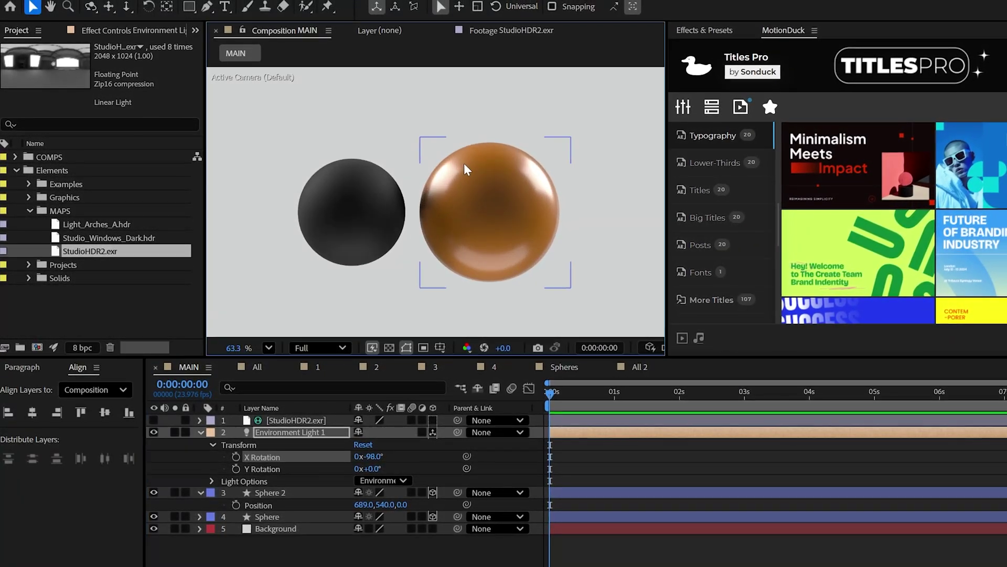
scroll(466, 169, down, 1)
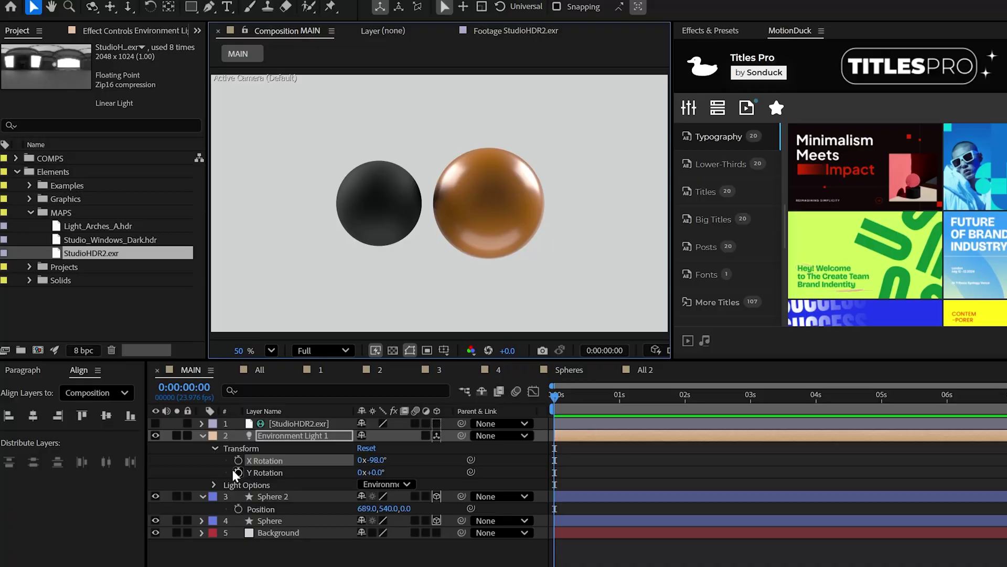
click(213, 485)
drag(368, 509, 385, 509)
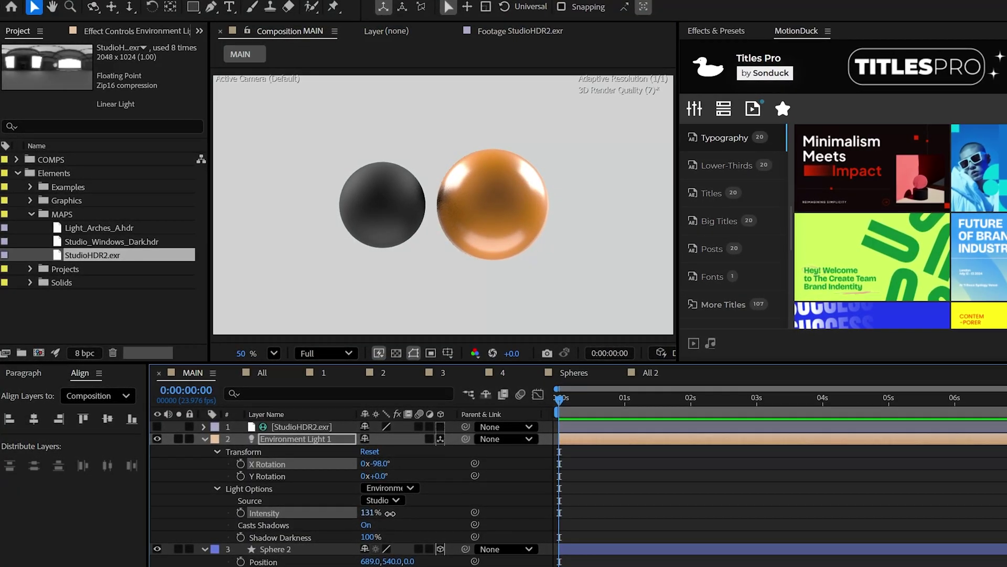
Replace the map layer with Studio_Windows_Dark.hdr, then with Light_Arches_A.hdr
click(302, 426)
click(113, 242)
key(ctrl+alt+slash)
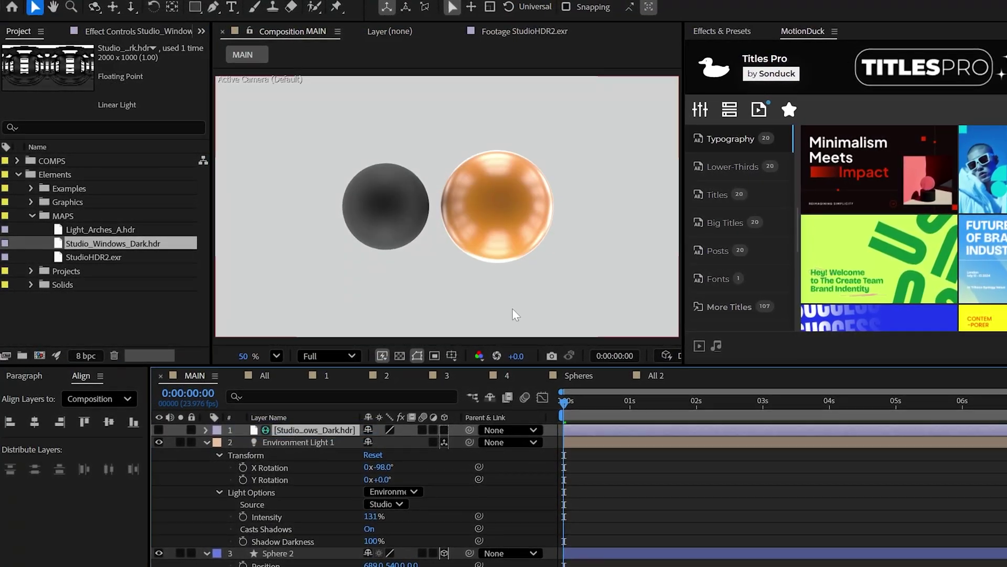
click(100, 230)
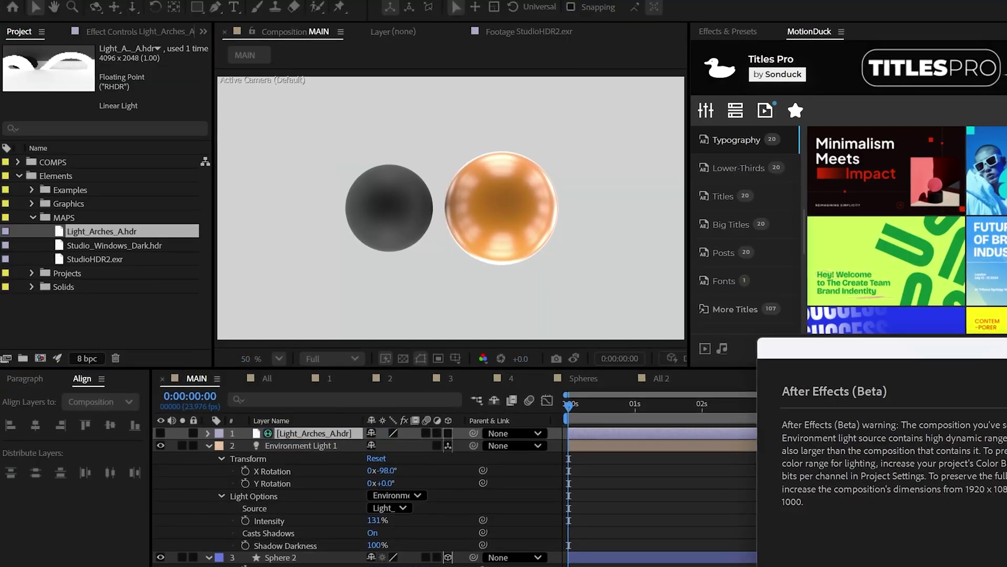
key(Return)
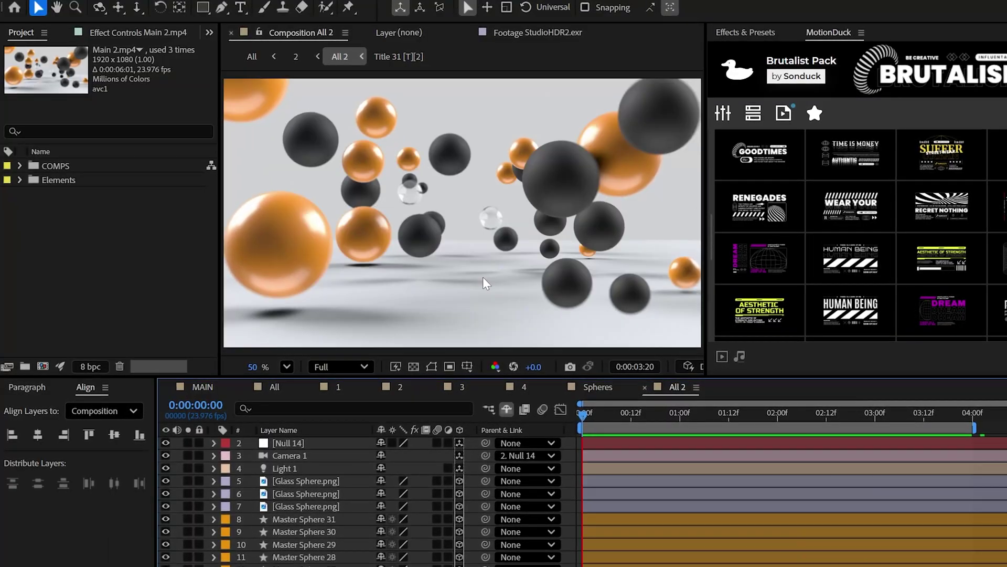
Create a new solid layer for the floor
click(127, 3)
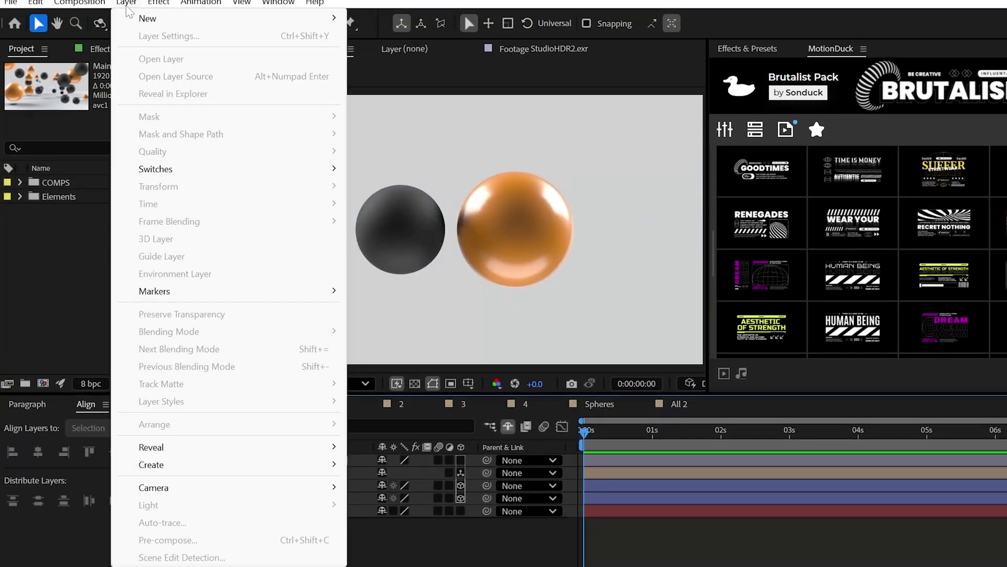
mouse_move(235, 21)
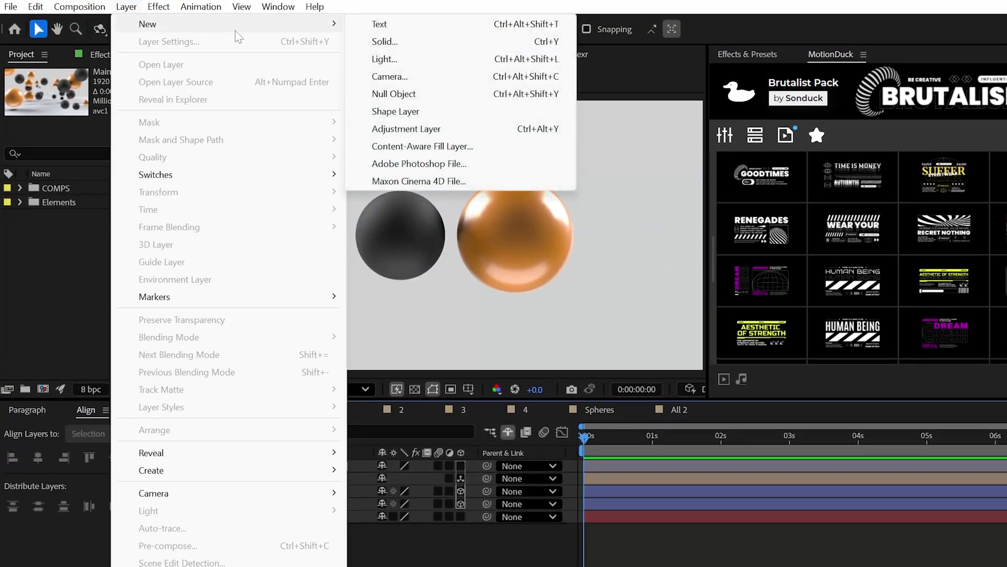
click(386, 46)
click(326, 531)
key(Return)
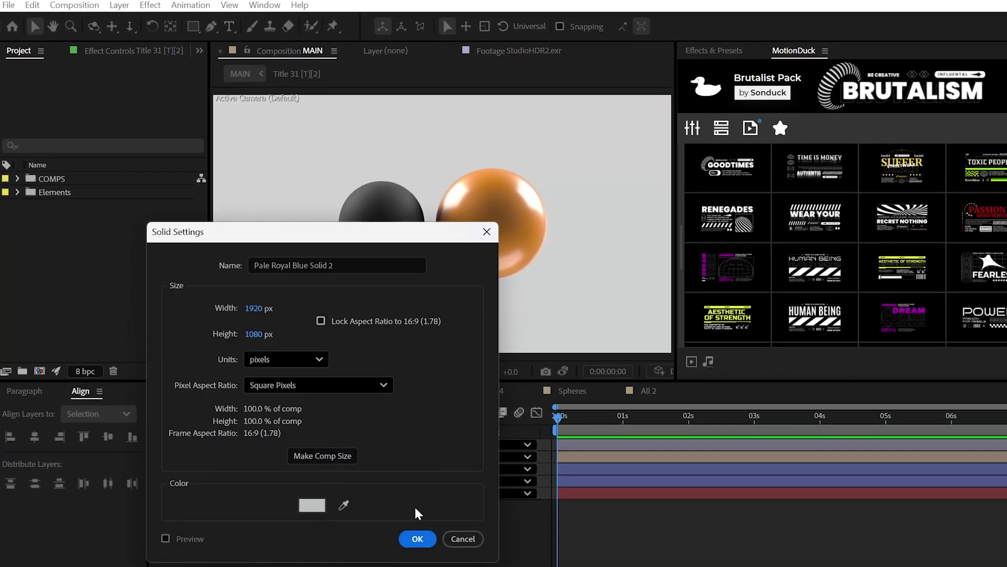
click(417, 539)
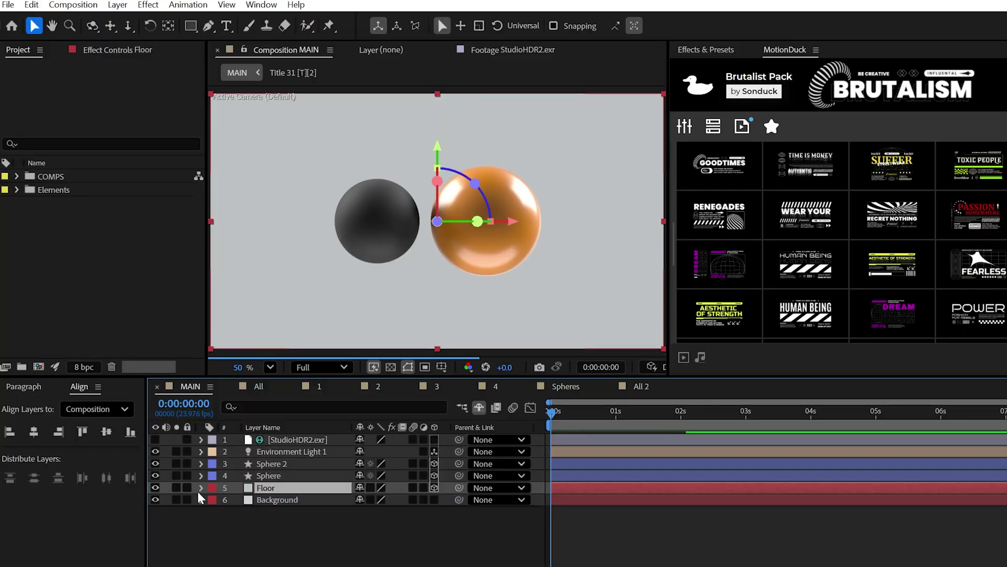
Lay the Floor flat with X Rotation 90° beneath the two spheres
click(201, 487)
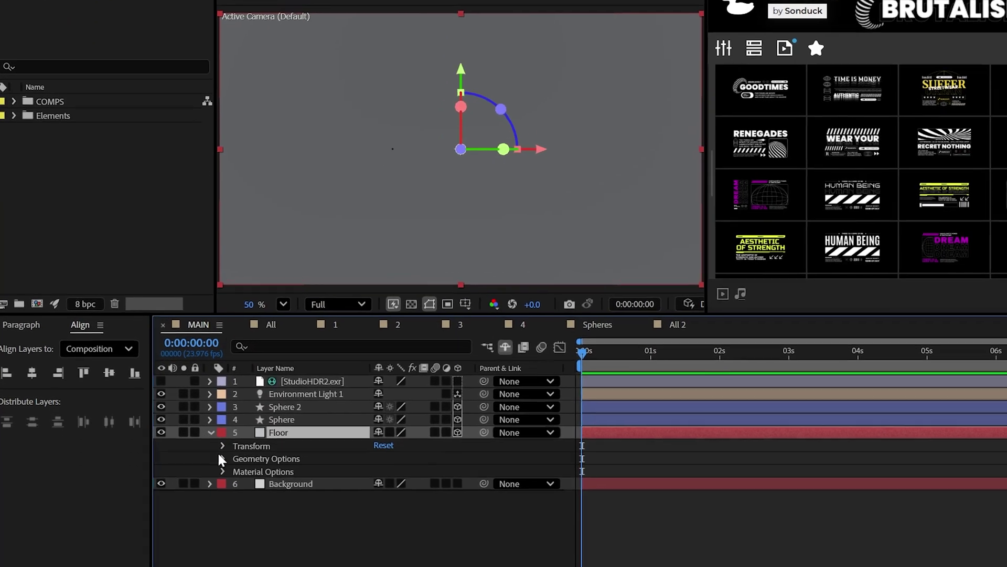
click(214, 500)
text(90)
click(492, 479)
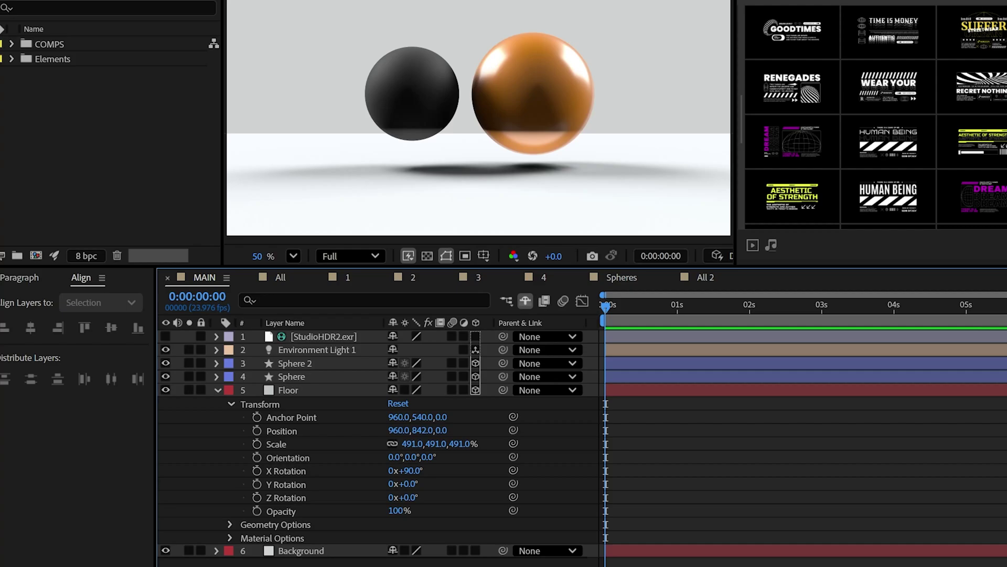
click(231, 404)
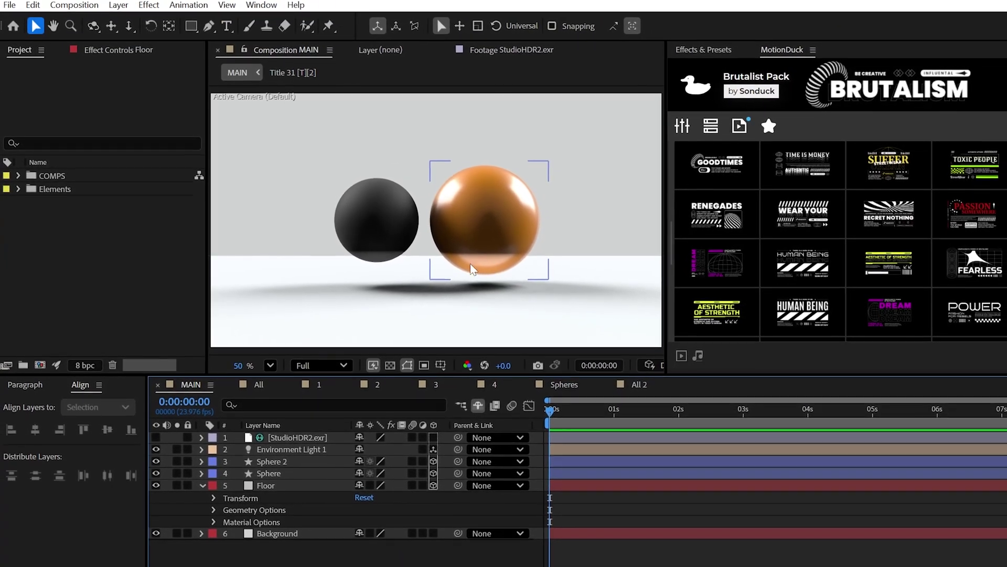
click(399, 247)
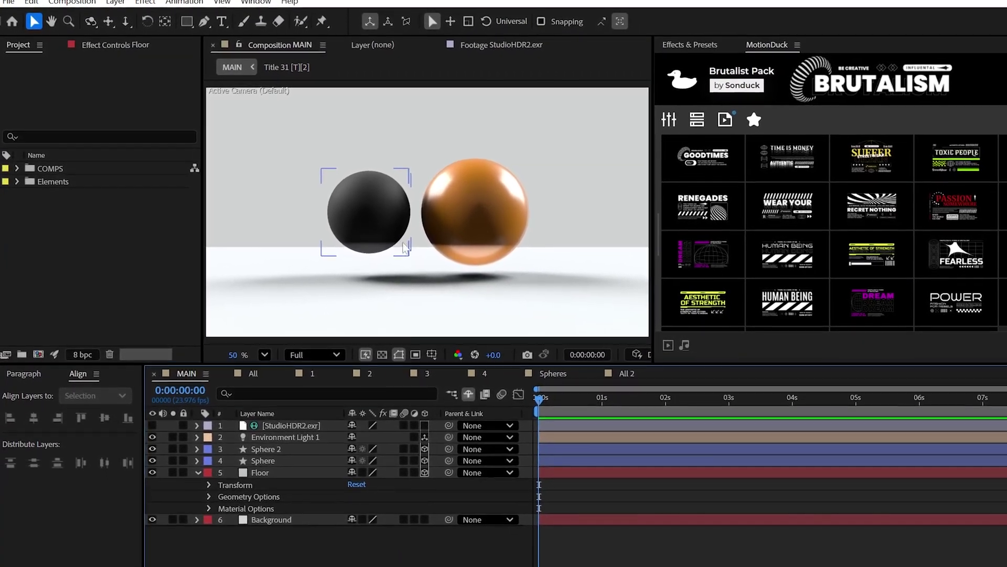
key(ctrl+shift+a)
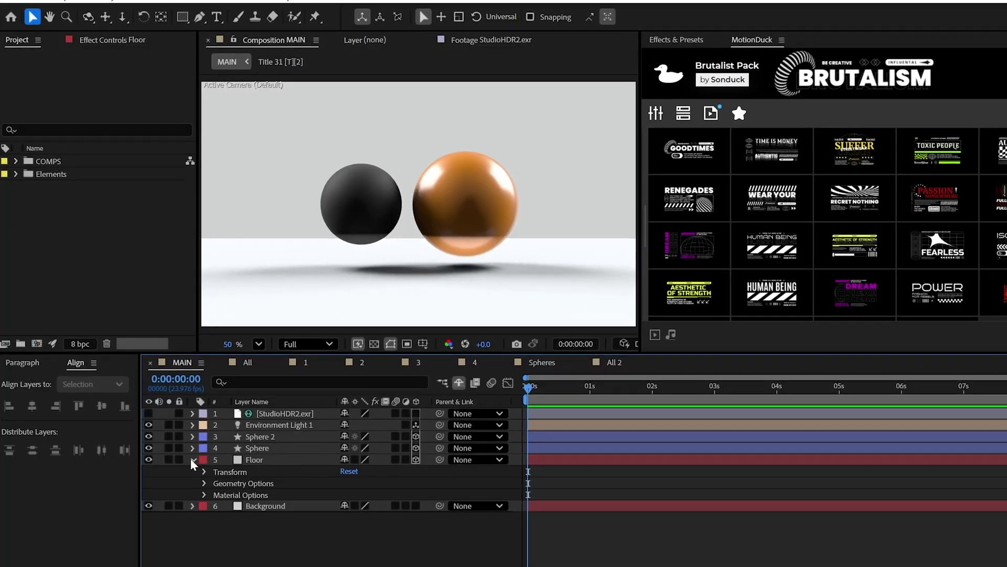
Toggle the Floor's Casts Shadows material option
click(254, 460)
click(204, 495)
click(346, 506)
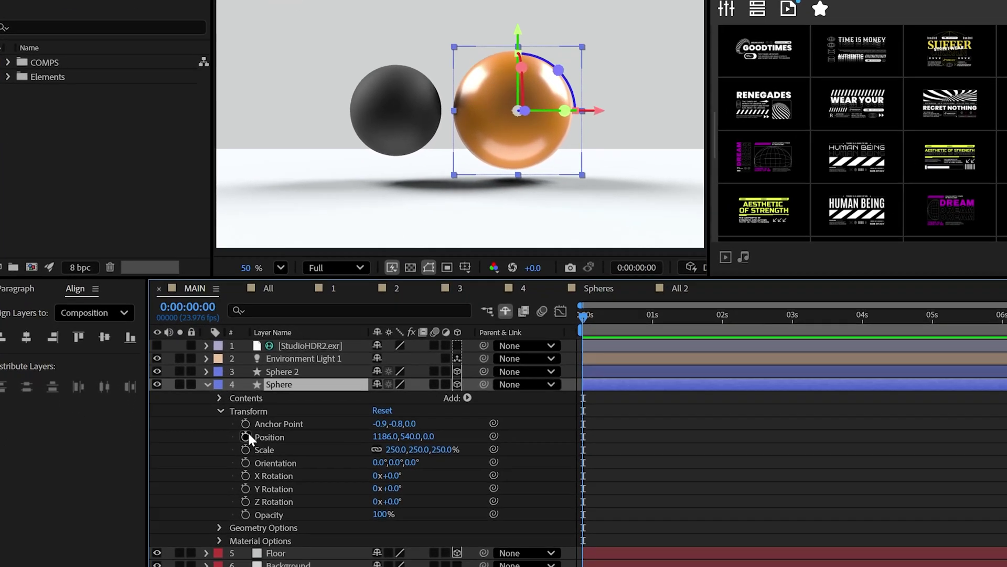
Add a wiggle(.5,50) position expression, then duplicate the spheres and spread them around the scene
alt+click(223, 484)
text(wiggle(.5,)
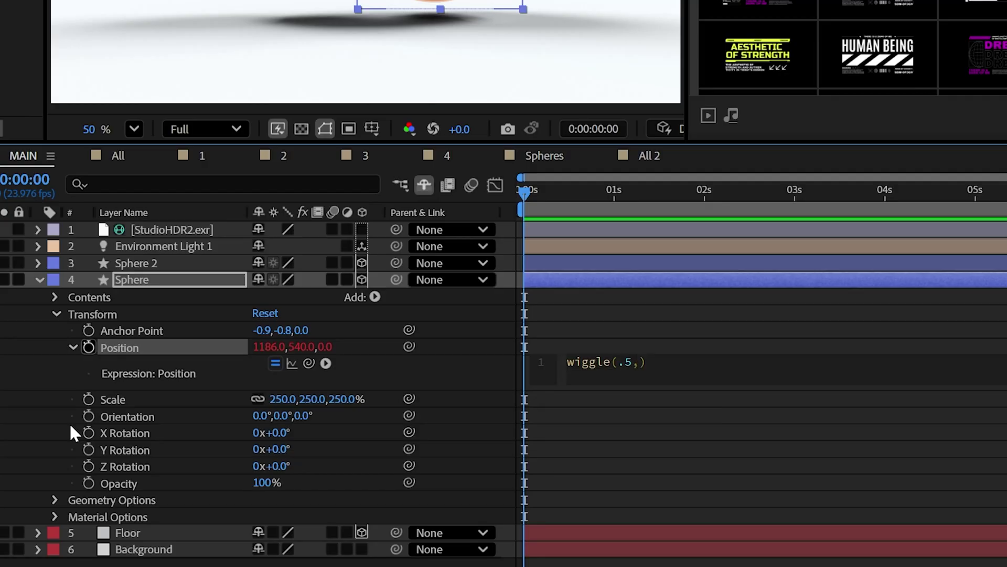
text(50)
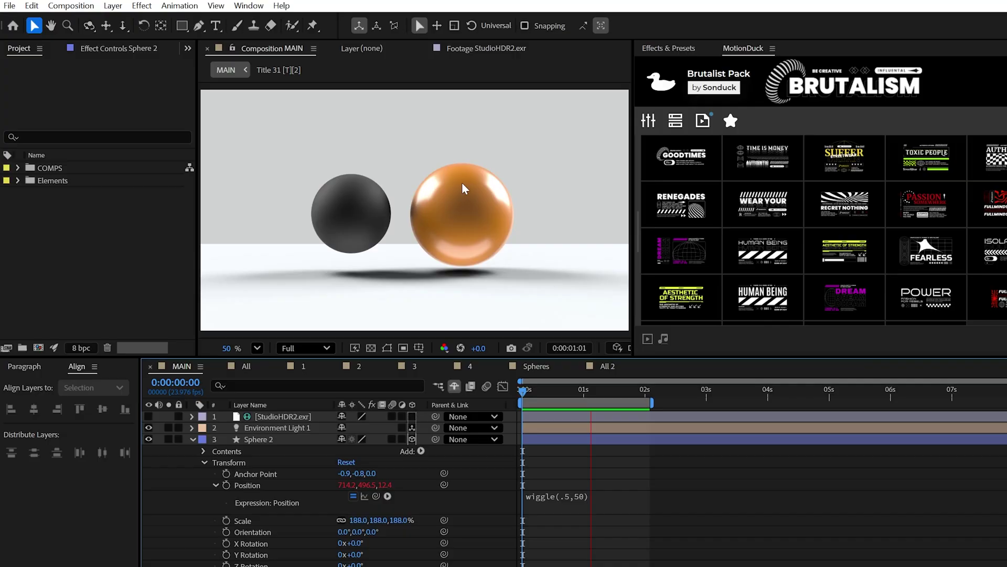
drag(349, 467, 398, 467)
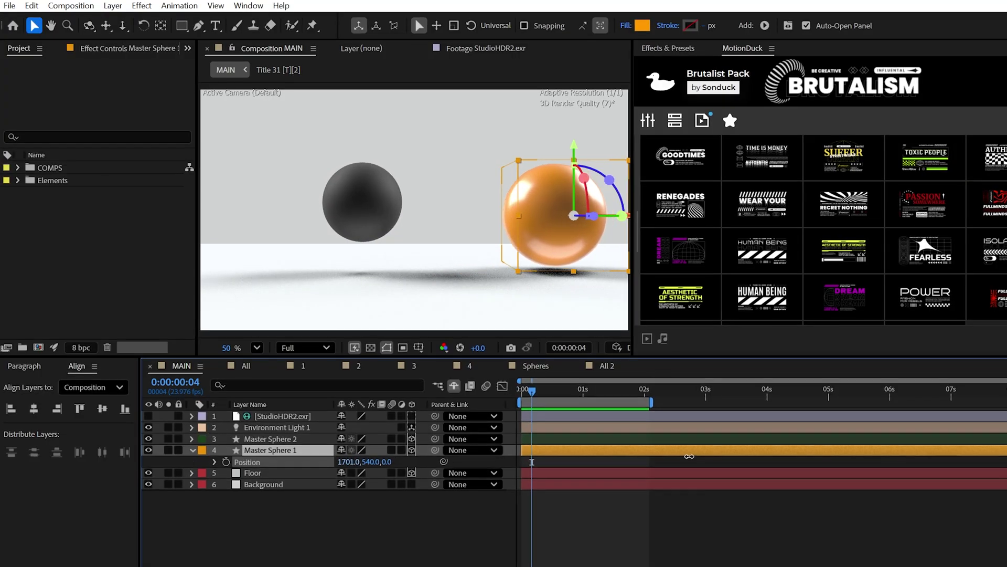
key(ctrl+d)
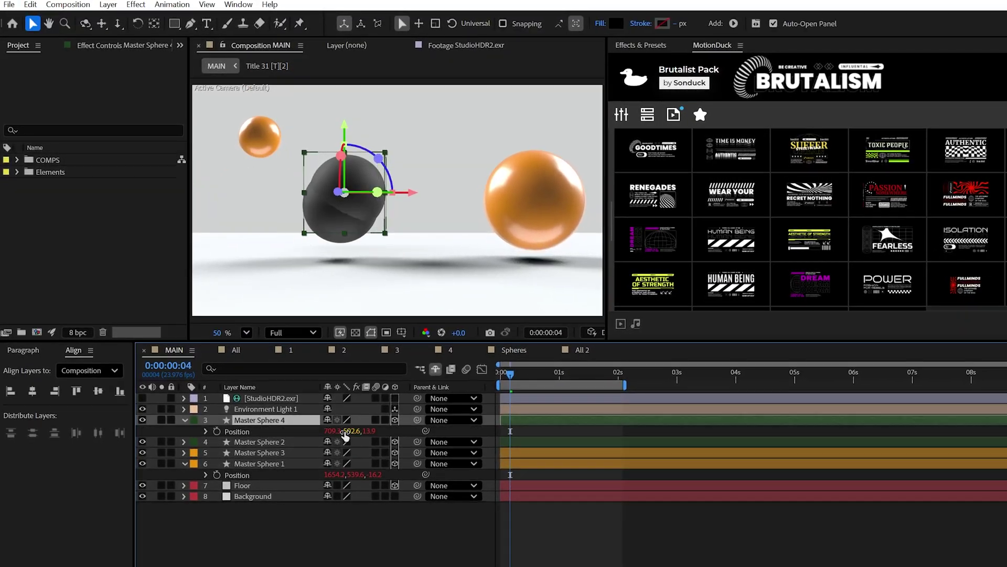
mouse_move(345, 432)
mouse_down()
mouse_move(378, 431)
mouse_move(336, 431)
mouse_up()
Make Title Graphics a 3D layer, lower it slightly among the spheres, and widen the Composition panel
key(s)
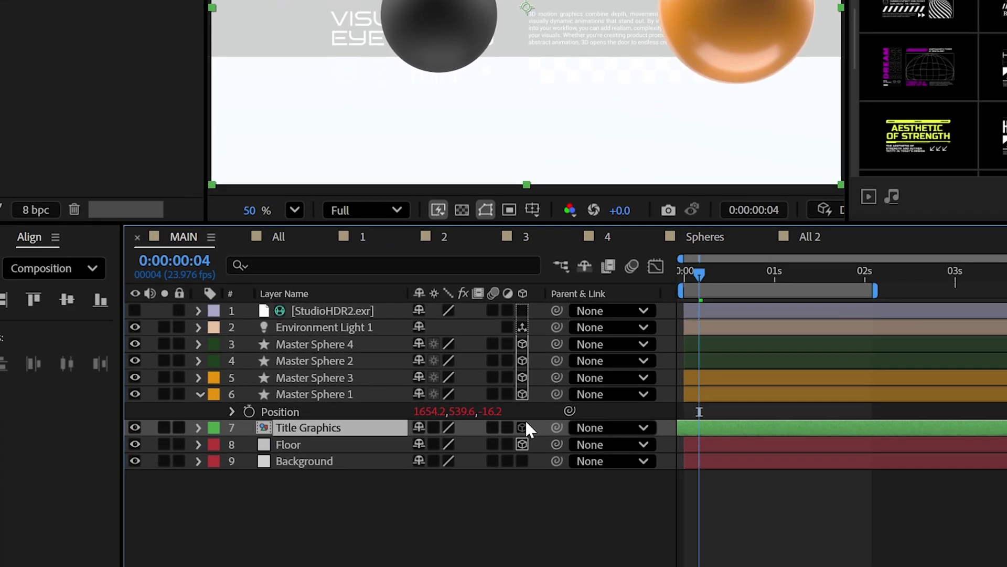
click(404, 458)
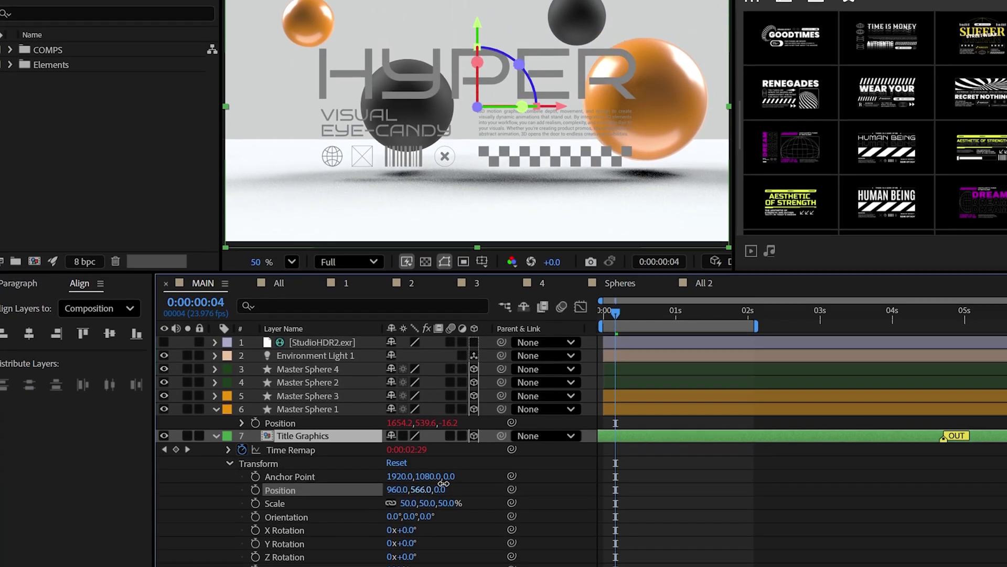
drag(395, 166, 394, 181)
click(228, 487)
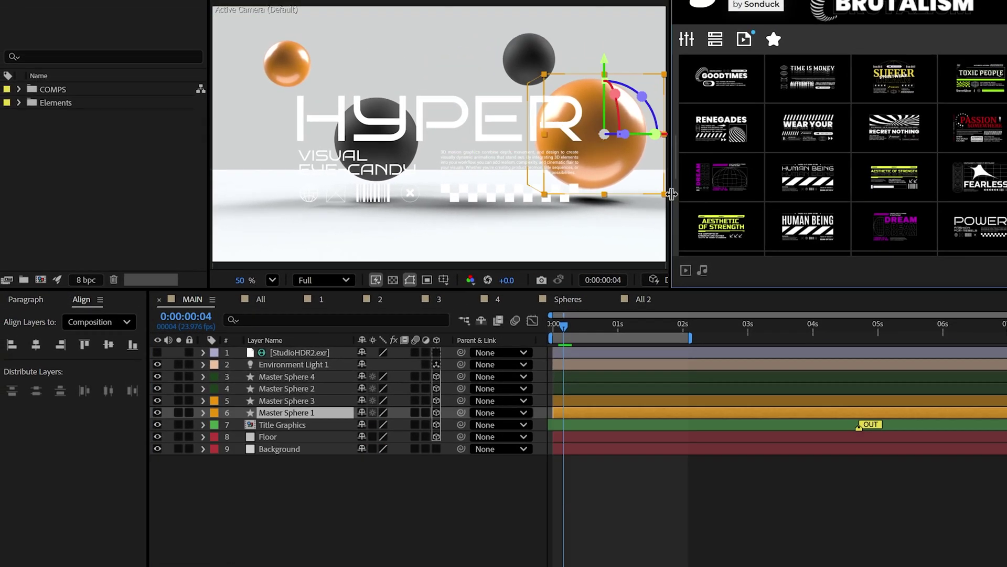
drag(675, 207, 917, 207)
Split the viewer into 2 Views with a Top view alongside
click(851, 270)
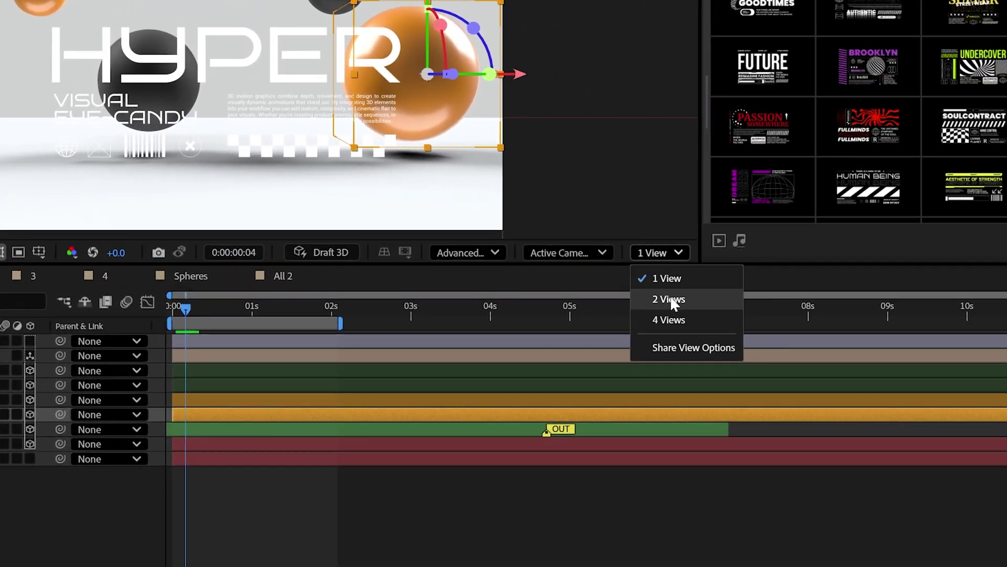
click(670, 297)
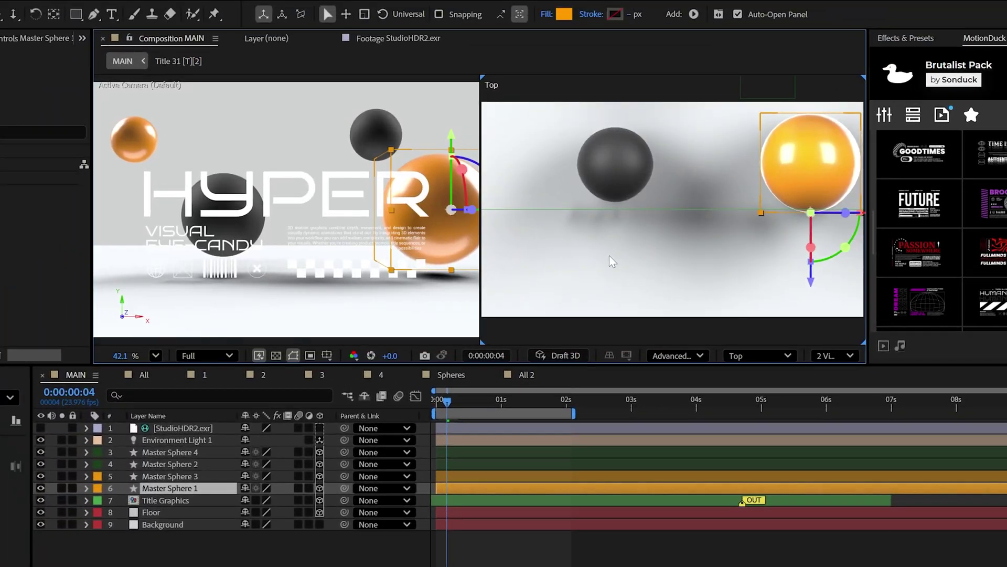
scroll(514, 203, down, 3)
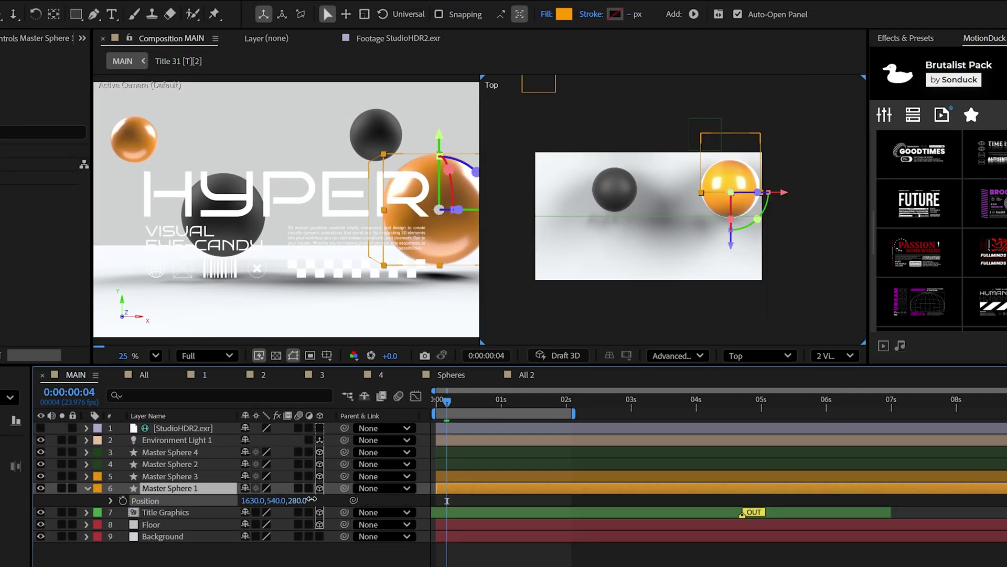
Duplicate the orange sphere into Master Sphere 6, set its scale and position, and enable Draft 3D
key(ctrl+d)
key(s)
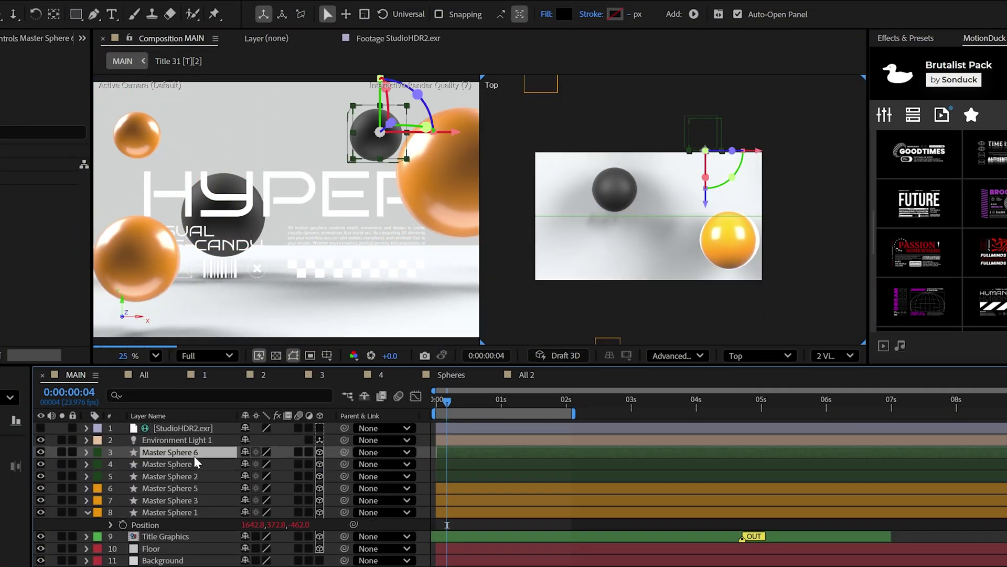
click(194, 456)
key(p)
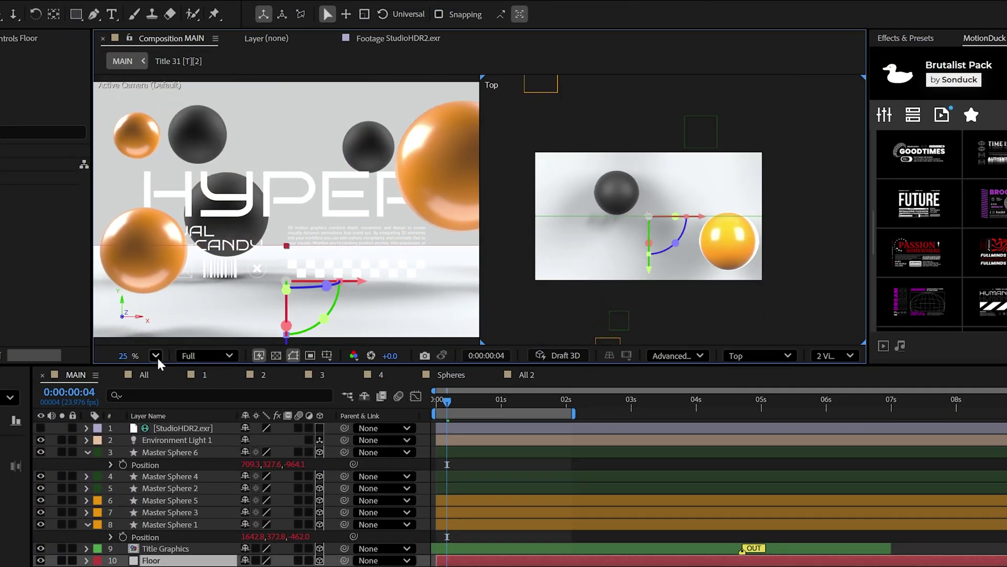
click(559, 355)
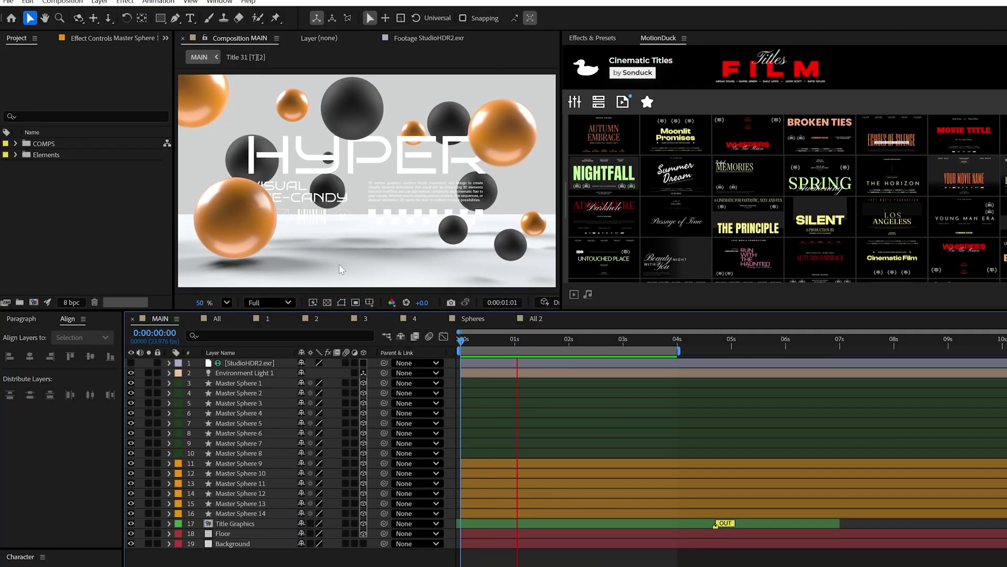
Select all fourteen sphere layers, move the playhead to about 2 seconds and play a preview
shift+click(257, 511)
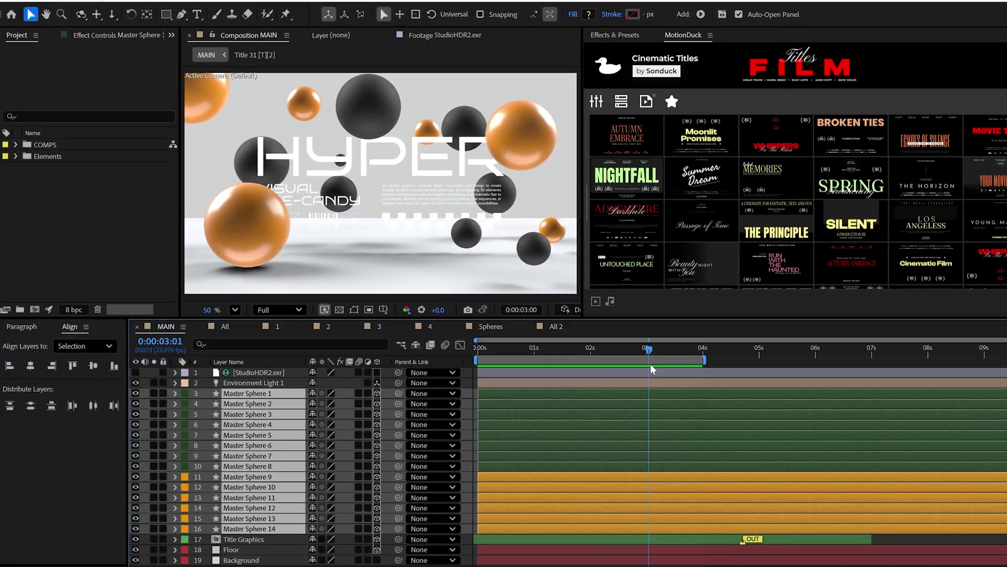
drag(619, 341, 601, 369)
key(space)
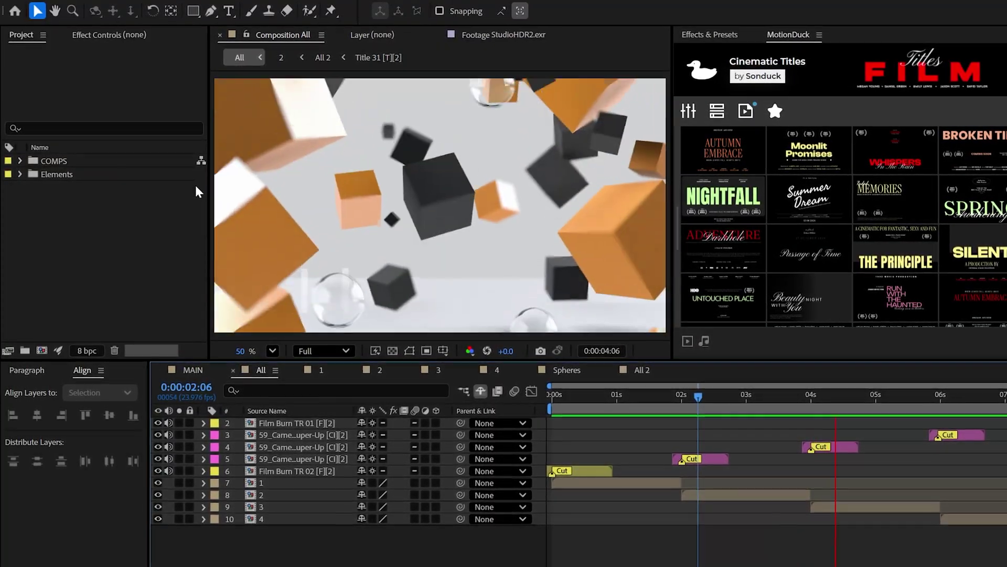
Inspect Glass Sphere.png from the Elements folder, checking its transparency against the checkerboard
click(19, 172)
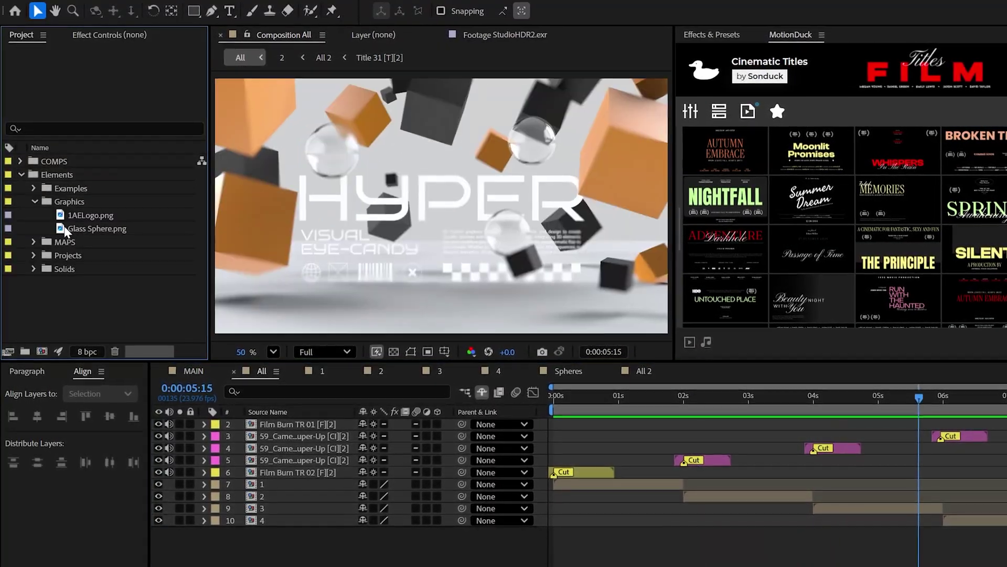
double_click(67, 230)
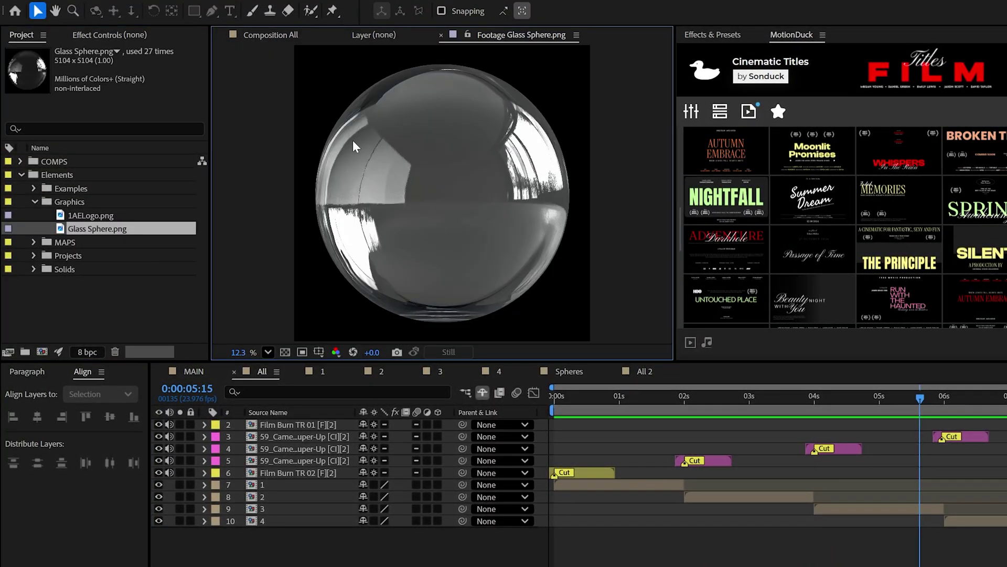
click(288, 351)
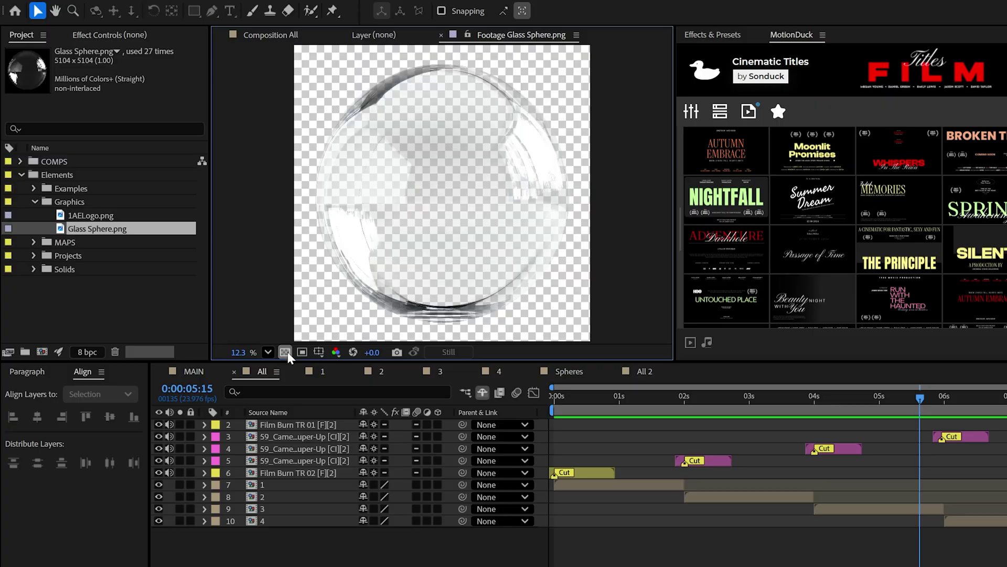
click(287, 352)
click(287, 351)
click(285, 353)
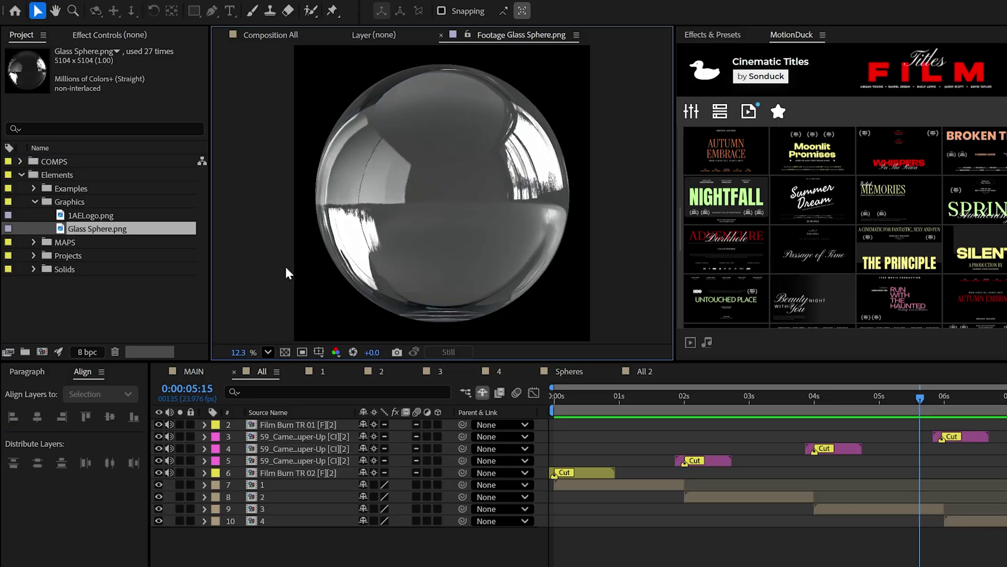
Place Glass Sphere.png into the MAIN composition as a 3D layer
click(266, 36)
click(190, 372)
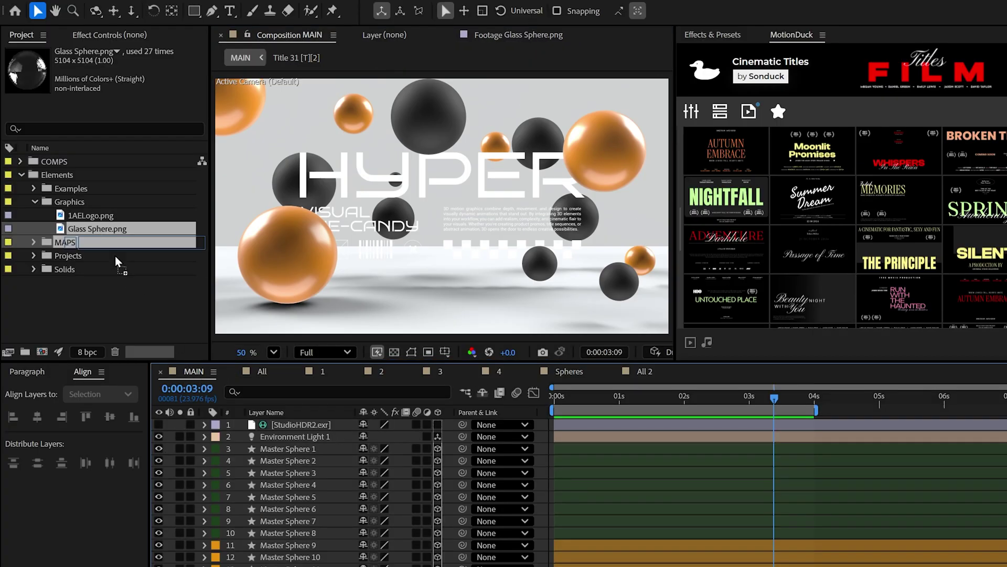
drag(272, 434, 273, 439)
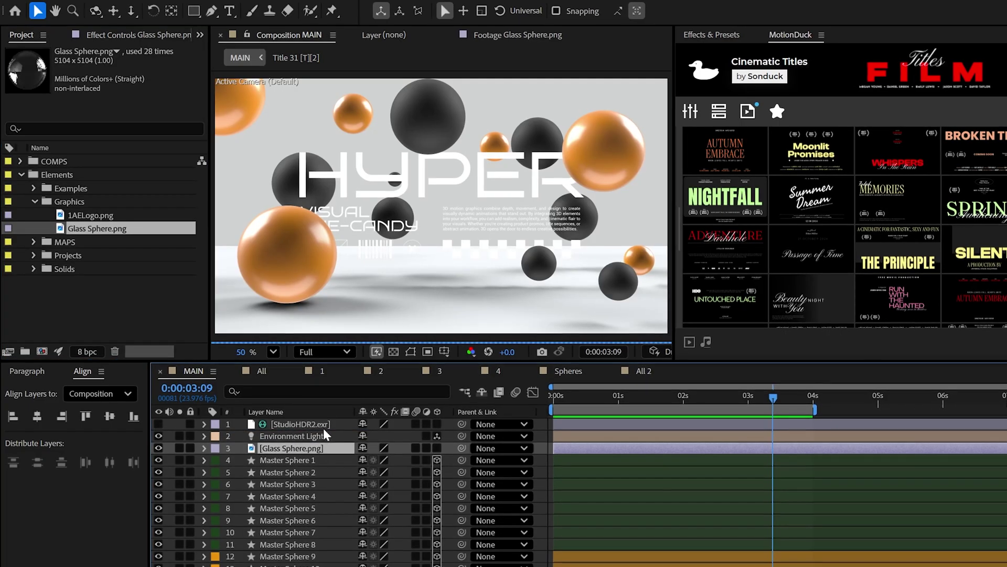
click(434, 446)
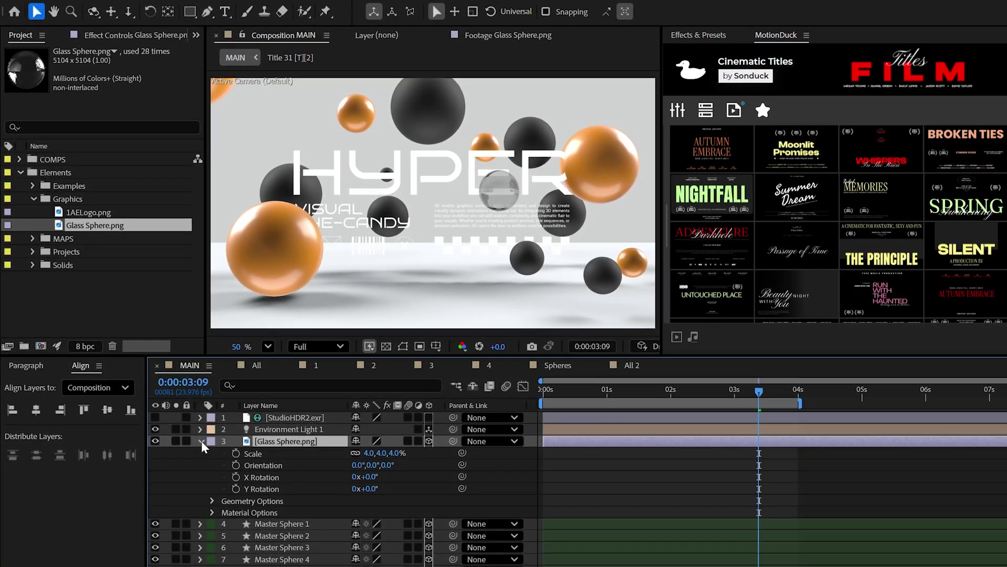
Give the glass sphere's Position a wiggle(.5,50) expression
double_click(201, 443)
click(215, 456)
alt+click(237, 476)
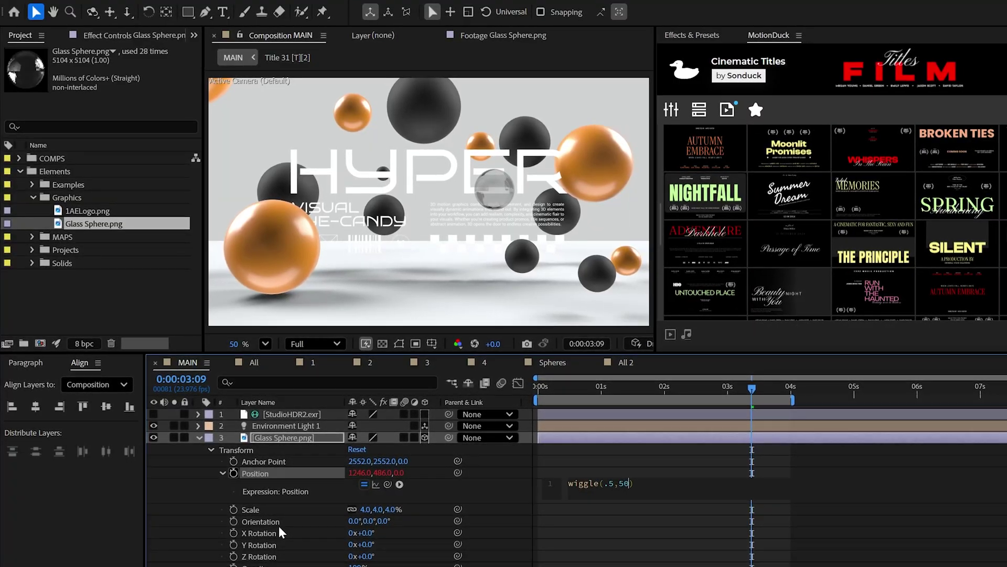
click(212, 452)
click(210, 472)
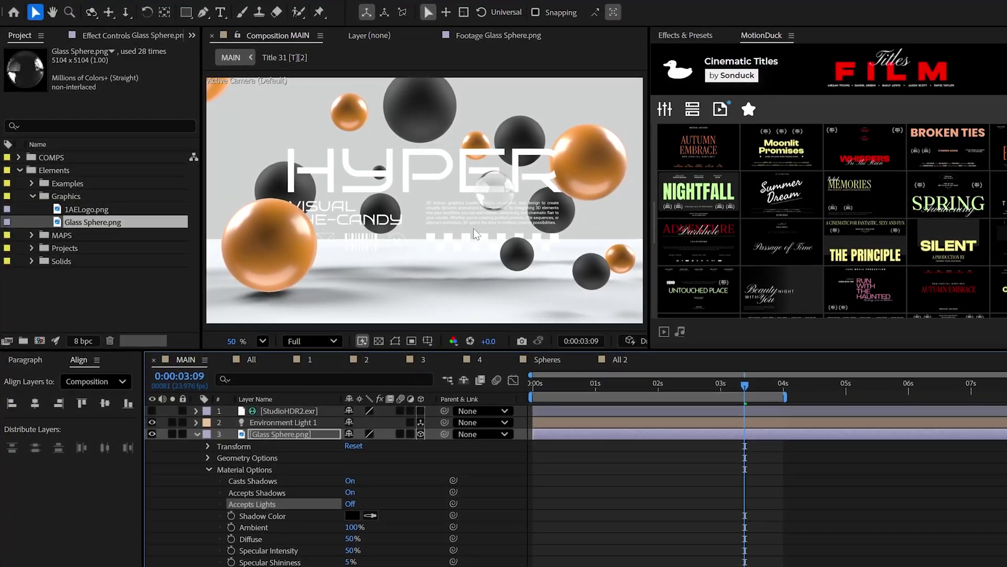
Duplicate it into three glass spheres with adjusted position and scale, then preview in All
key(ctrl+d)
key(p)
key(ctrl+d)
key(s)
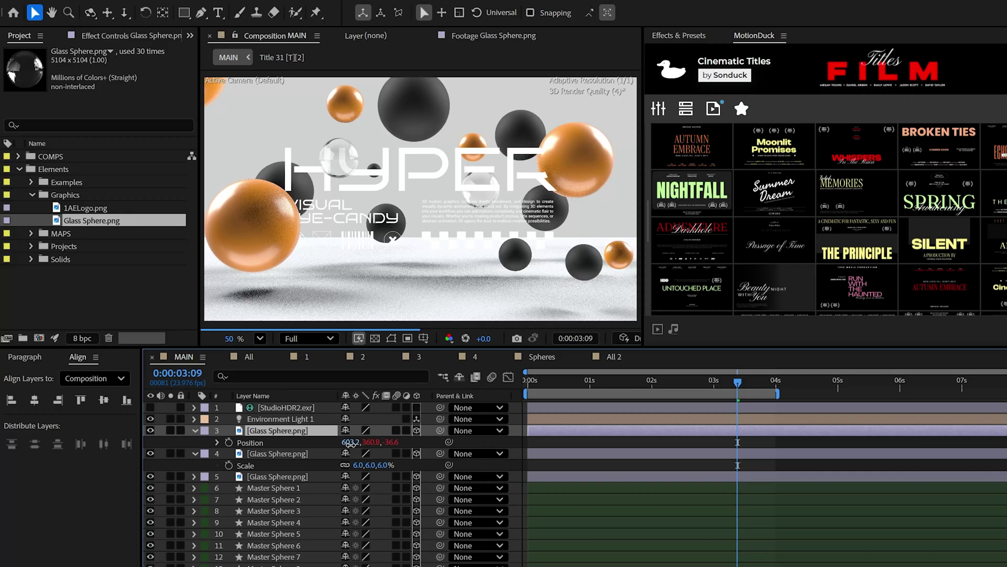
key(space)
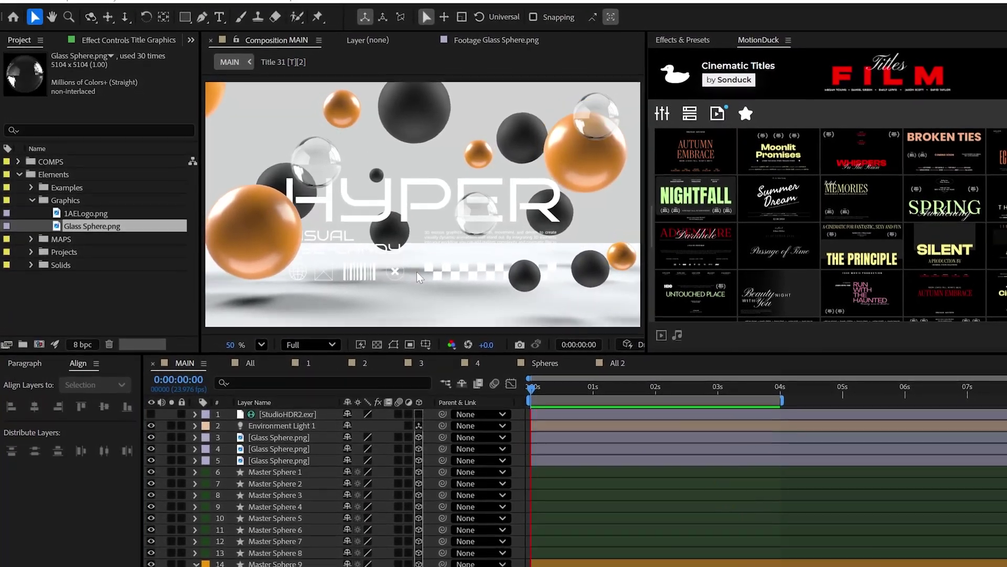
key(shift+period)
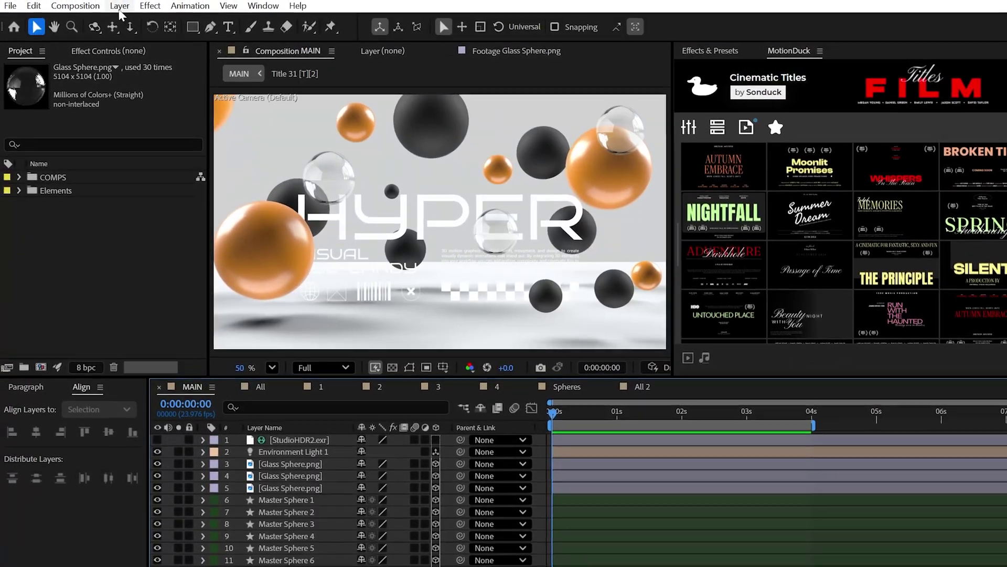
Add a camera layer and keyframe its Point of Interest and Position at 2 s
click(120, 6)
mouse_move(139, 20)
click(409, 72)
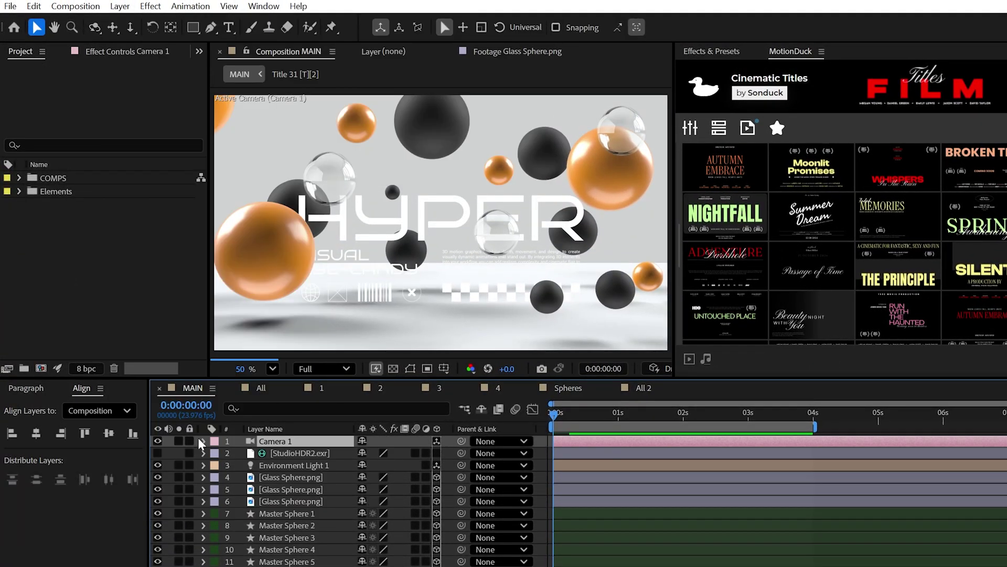
click(203, 440)
click(218, 448)
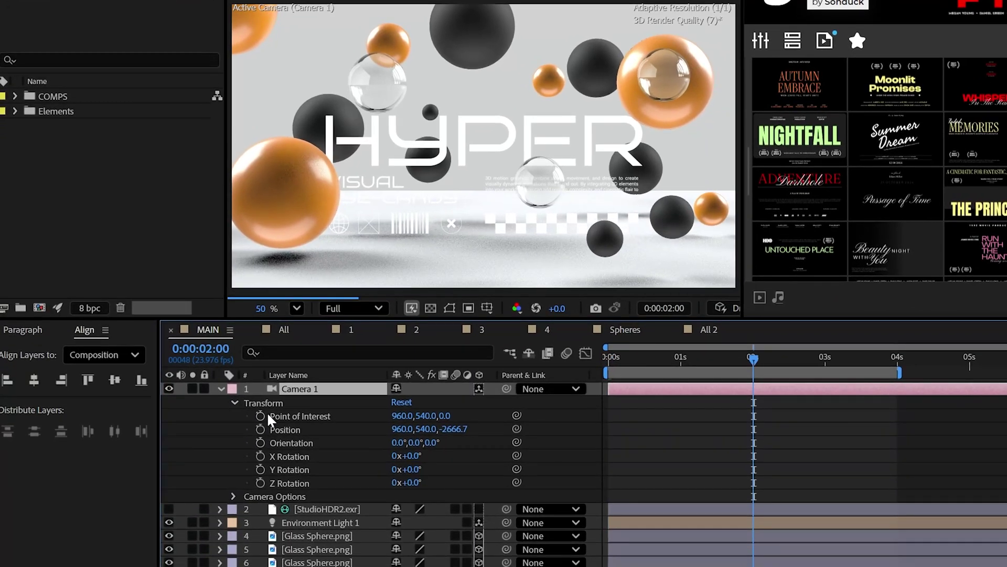
click(242, 460)
At 0 s, dolly Camera 1 back to Z −3362.7 for the opening frame
click(242, 473)
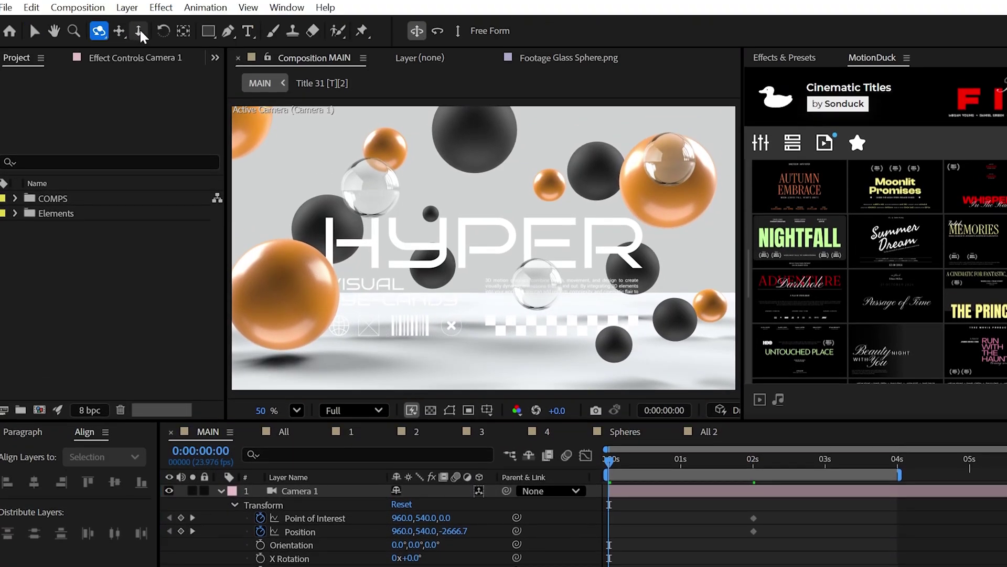
click(139, 31)
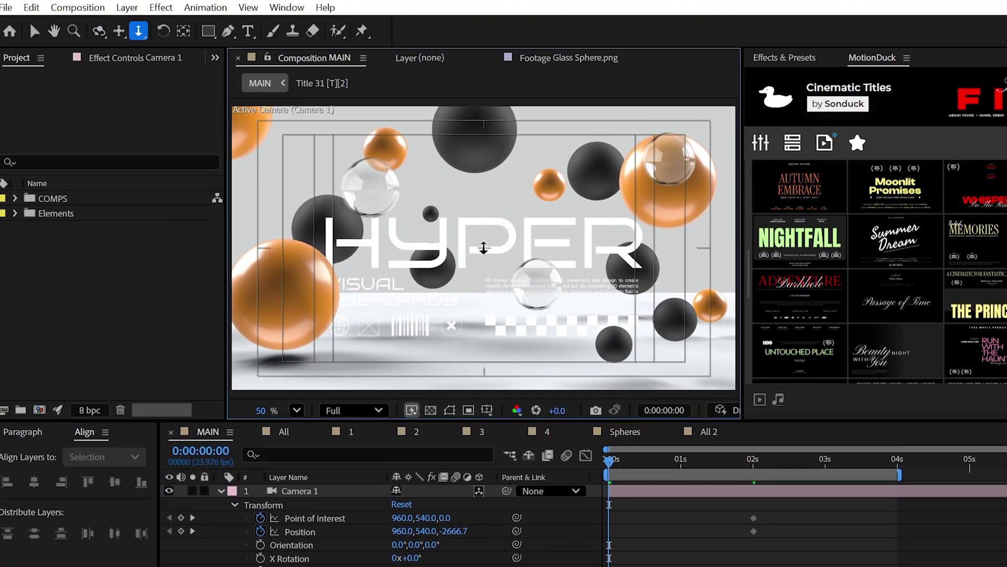
key(c)
drag(484, 247, 488, 313)
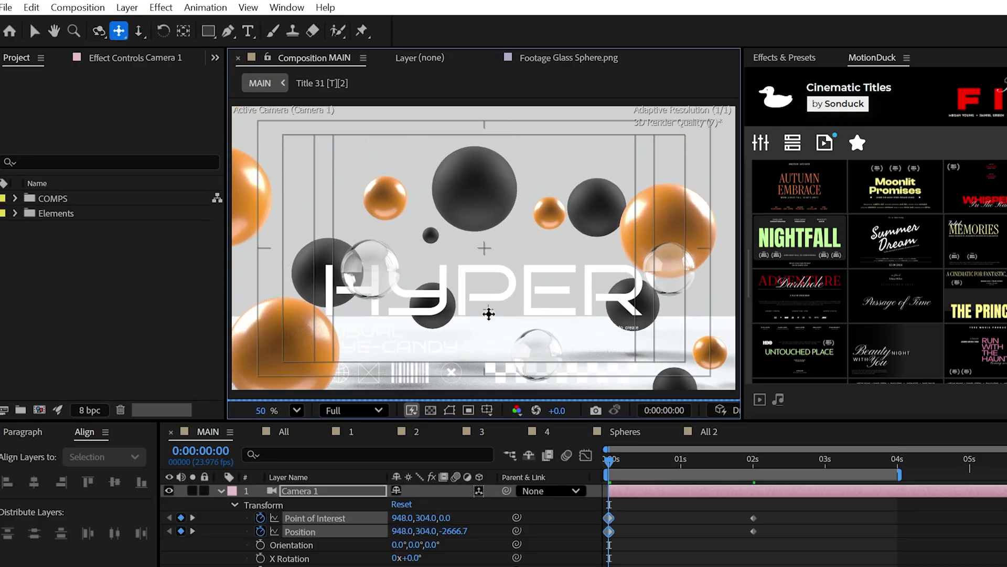
key(ctrl+z)
click(138, 31)
drag(490, 252, 495, 358)
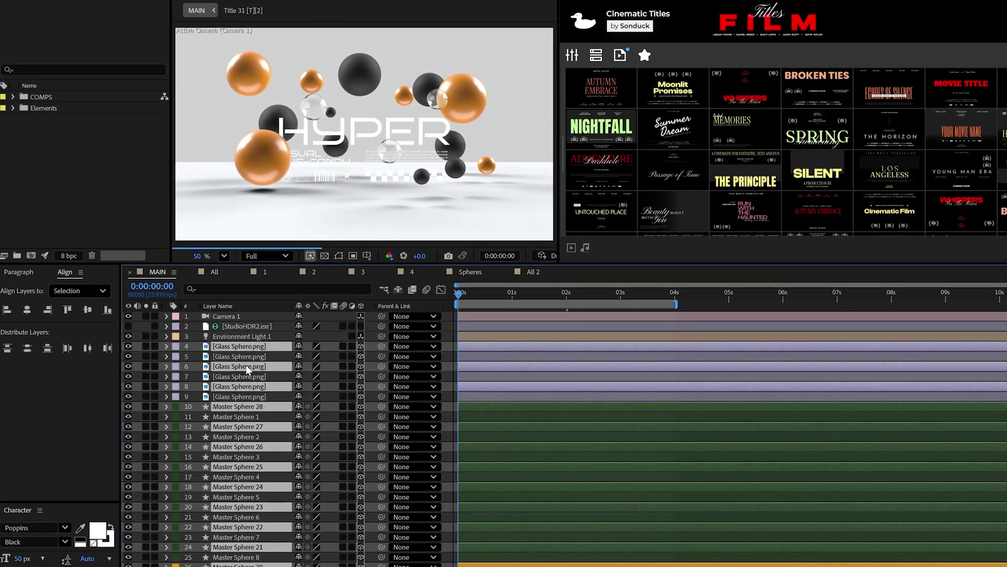
Move the new sphere layers below the glass spheres and push them 970 deeper in Z
drag(245, 364, 245, 352)
key(p)
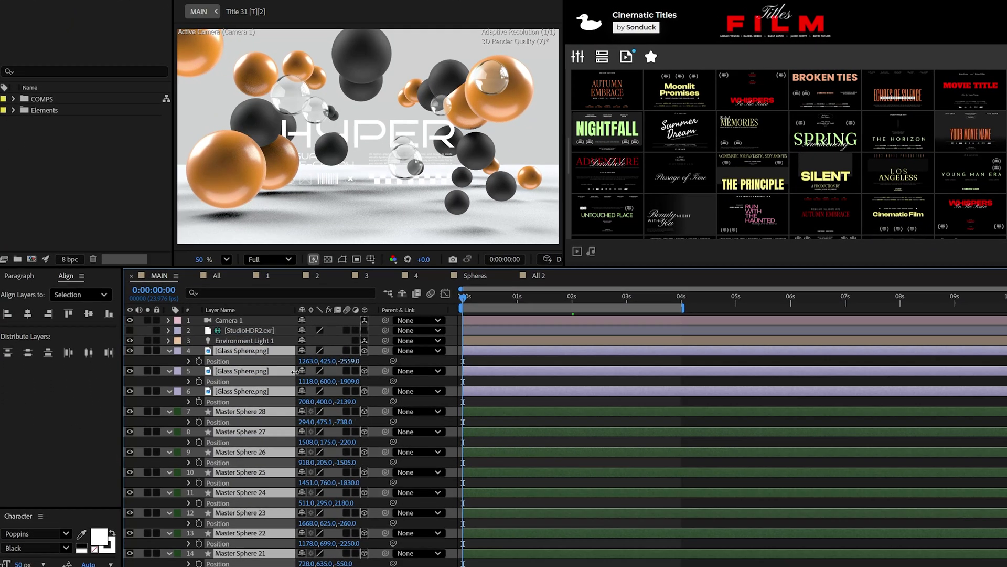
drag(311, 359, 266, 369)
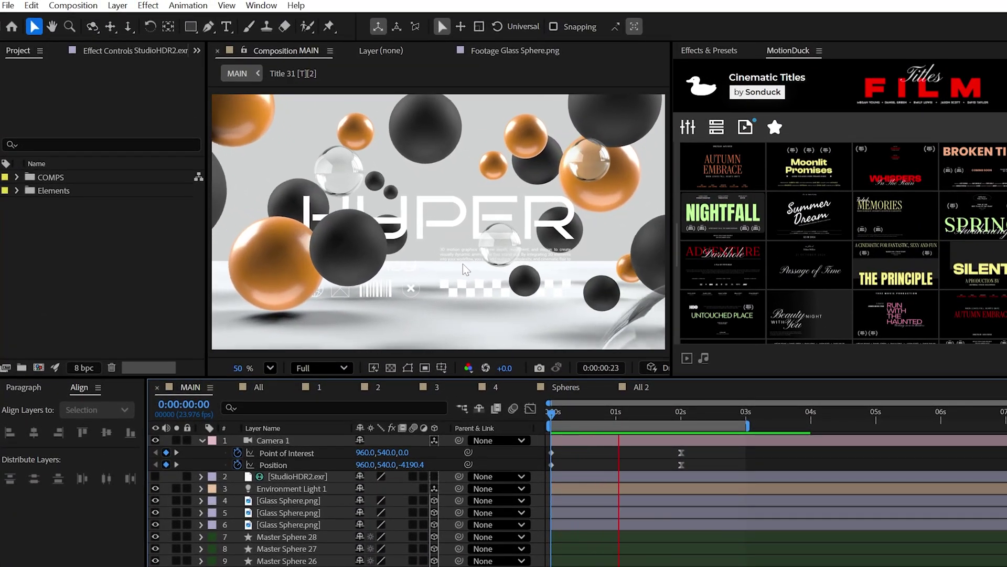
key(u)
Fit the advanced 3D renderer's shadow casting box to the whole scene (9427)
mouse_move(699, 251)
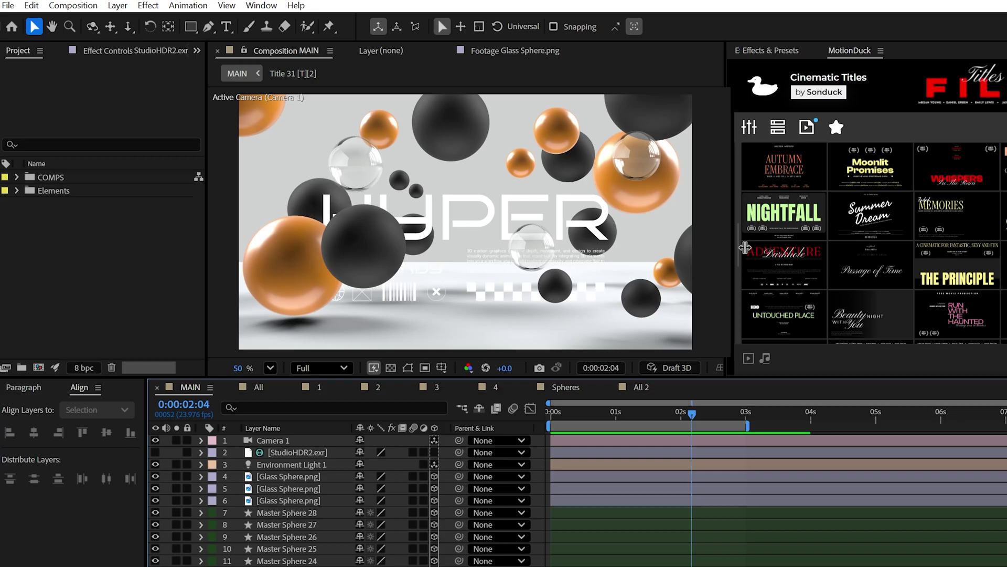
click(774, 363)
click(808, 444)
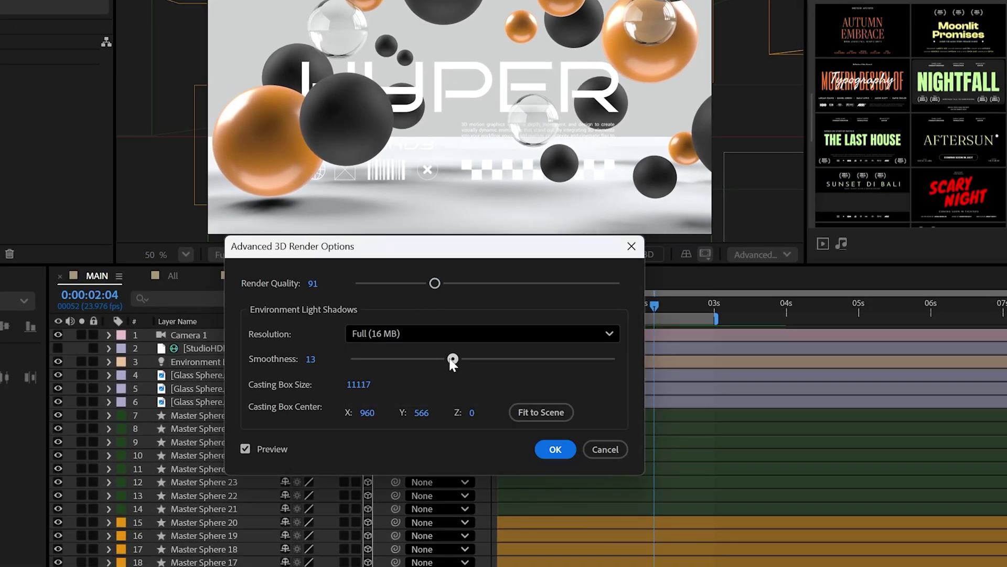
click(536, 412)
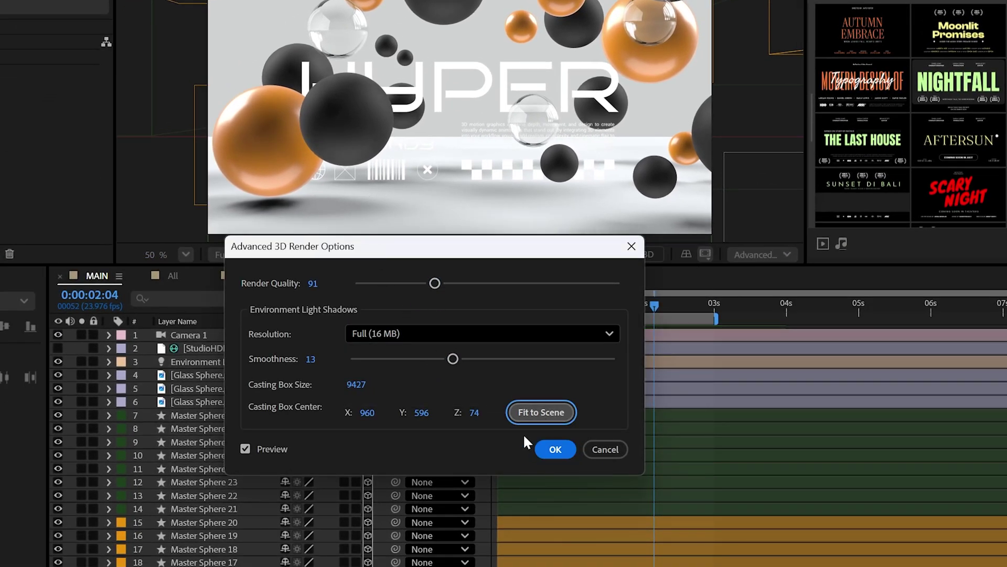
Add Adjustment Layer 4 with a Curves effect and open its Channel choices
click(555, 450)
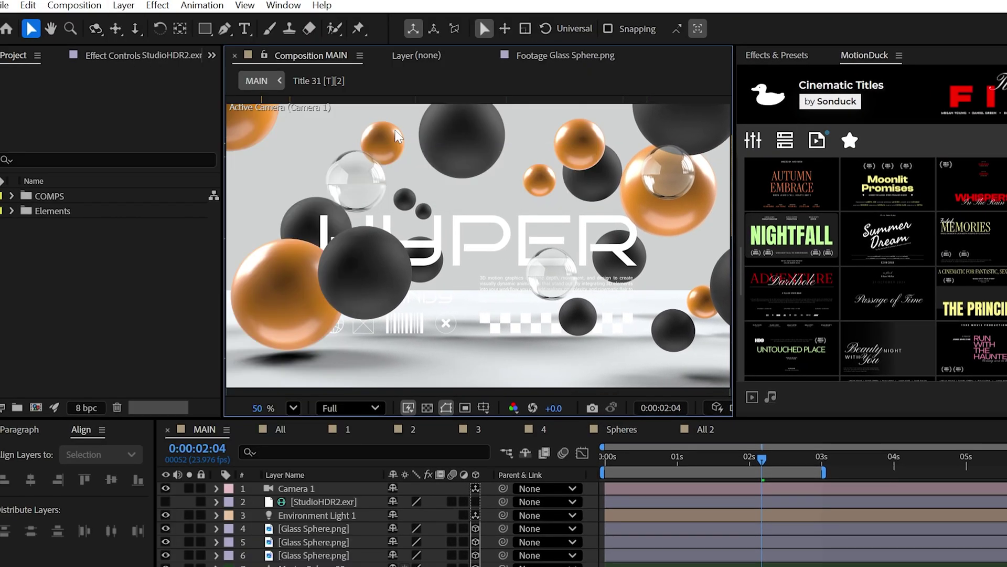
click(160, 5)
mouse_move(204, 218)
click(427, 546)
click(175, 99)
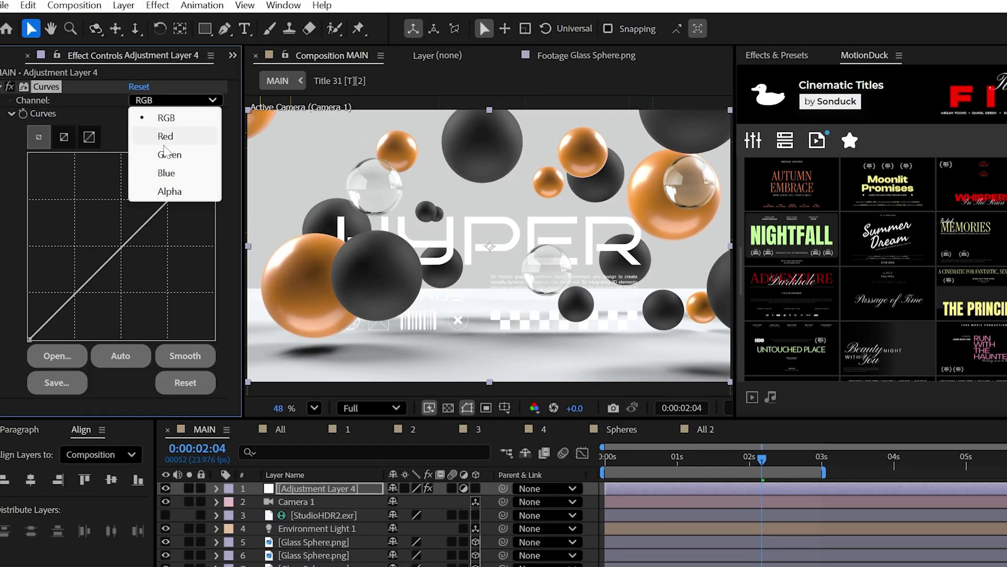